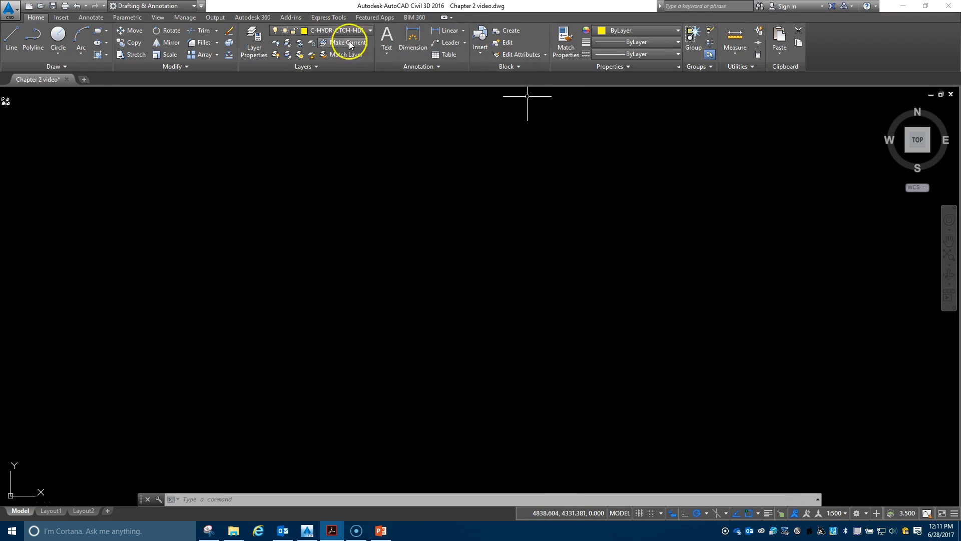
Draw an open zigzag of four connected line segments across the upper drawing area, starting near 4830, 4329.6
{"action": "left_click", "coordinate": [13, 40]}
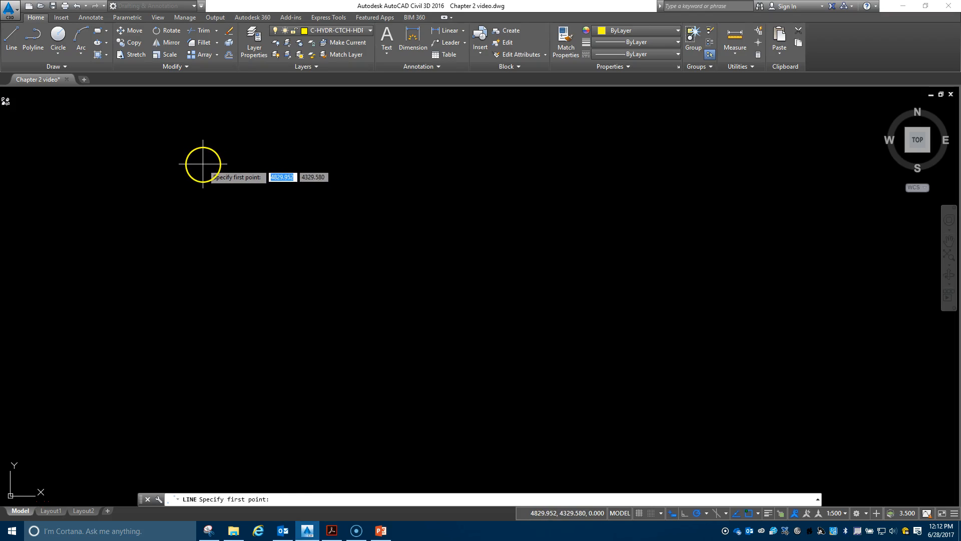
{"action": "left_click", "coordinate": [204, 163]}
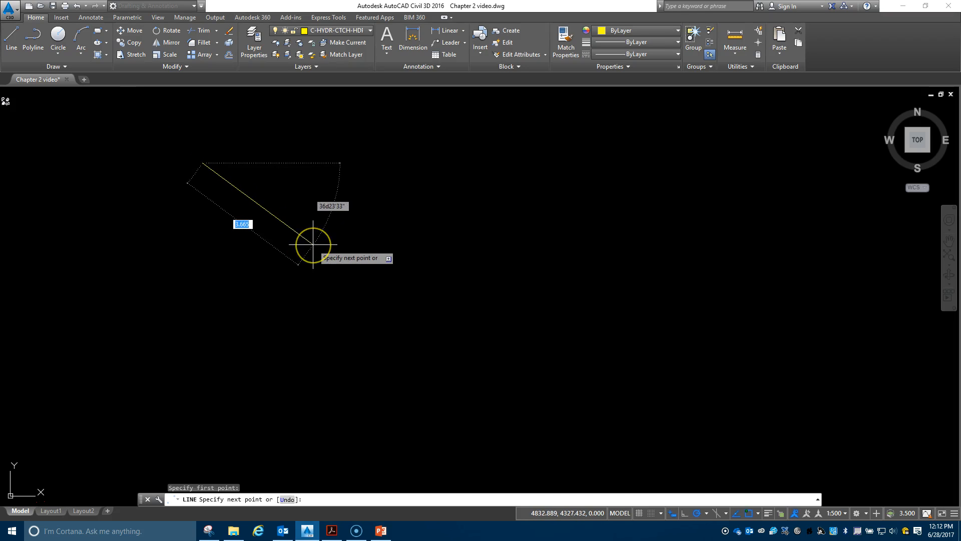
{"action": "left_click", "coordinate": [313, 244]}
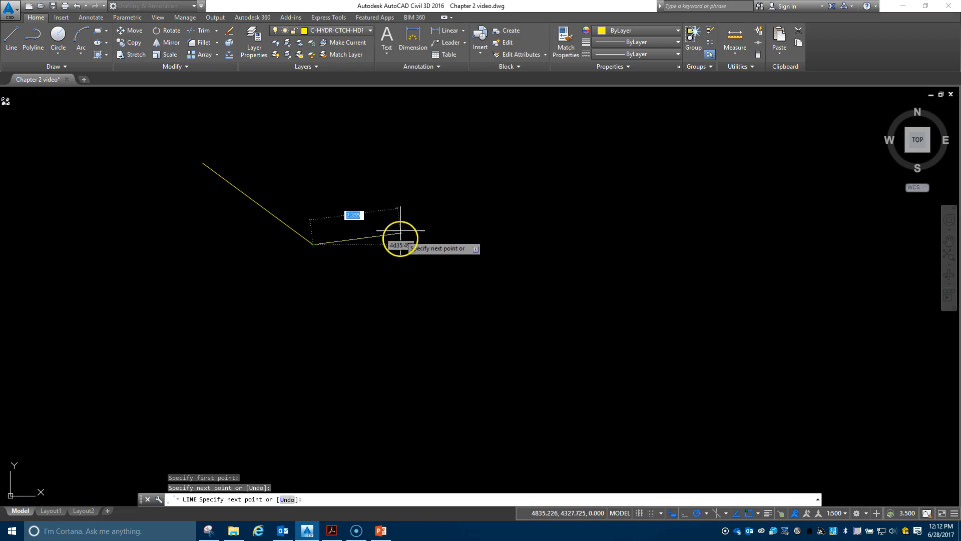
{"action": "left_click", "coordinate": [379, 177]}
{"action": "left_click", "coordinate": [452, 201]}
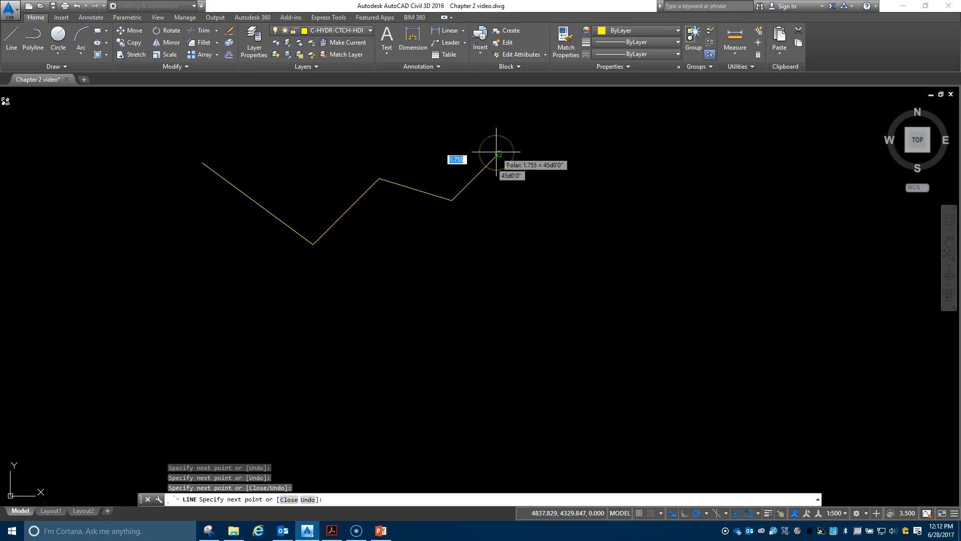
{"action": "left_click", "coordinate": [496, 156]}
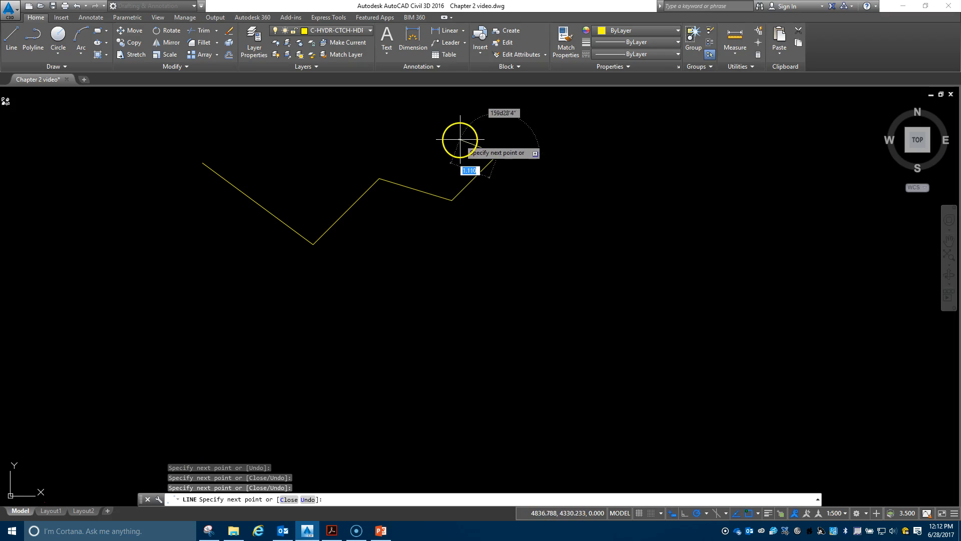
{"action": "key", "text": "Return"}
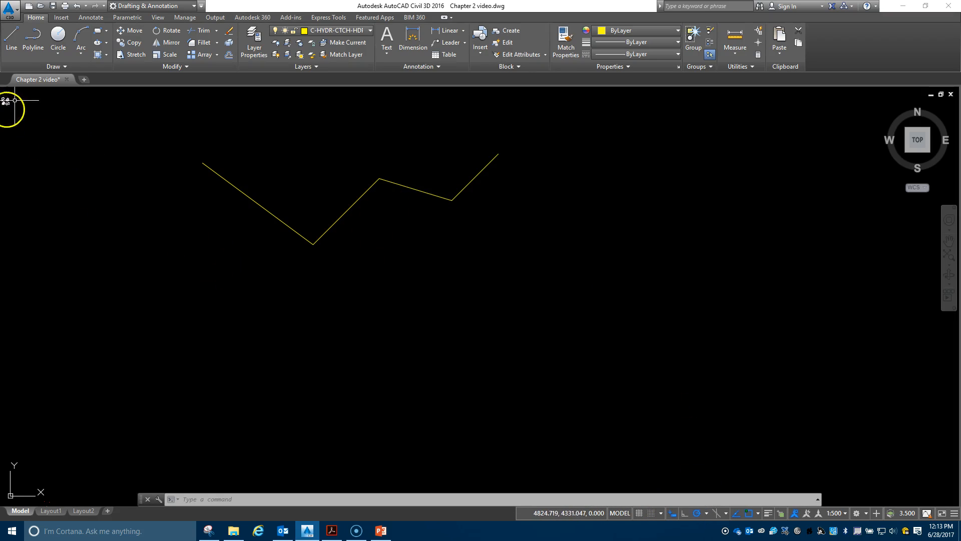
Draw a single line 5 units long at 30 degrees, rising to the right below the zigzag
{"action": "left_click", "coordinate": [11, 39]}
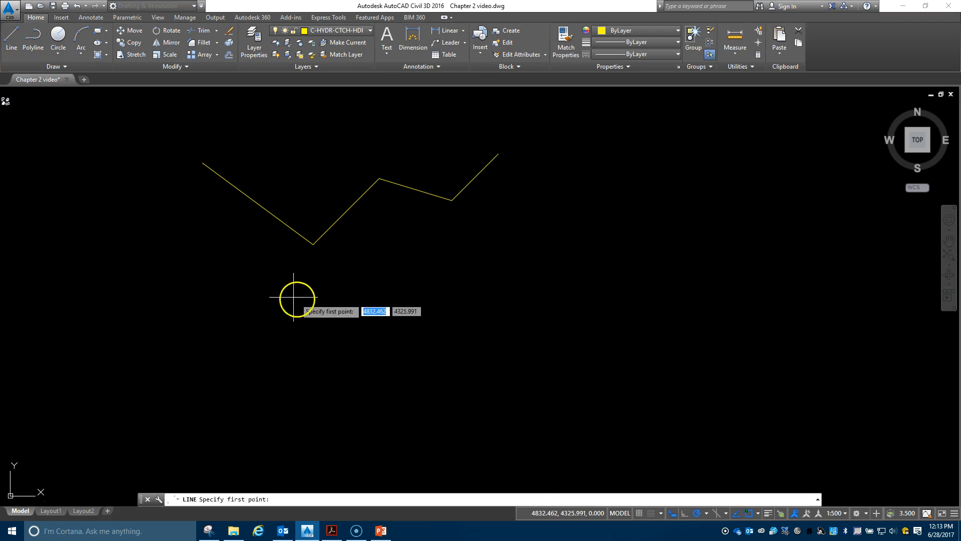
{"action": "left_click", "coordinate": [266, 321]}
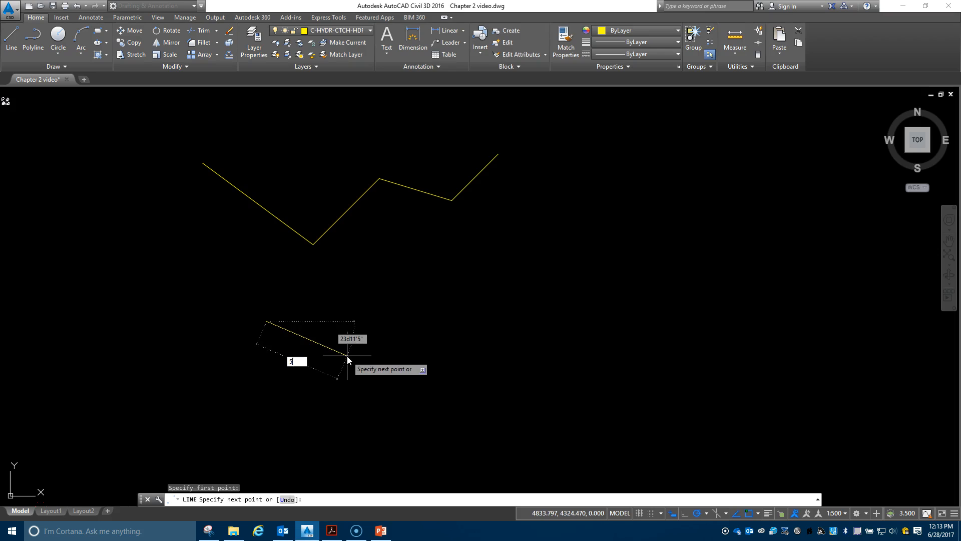
{"action": "key", "text": "Tab"}
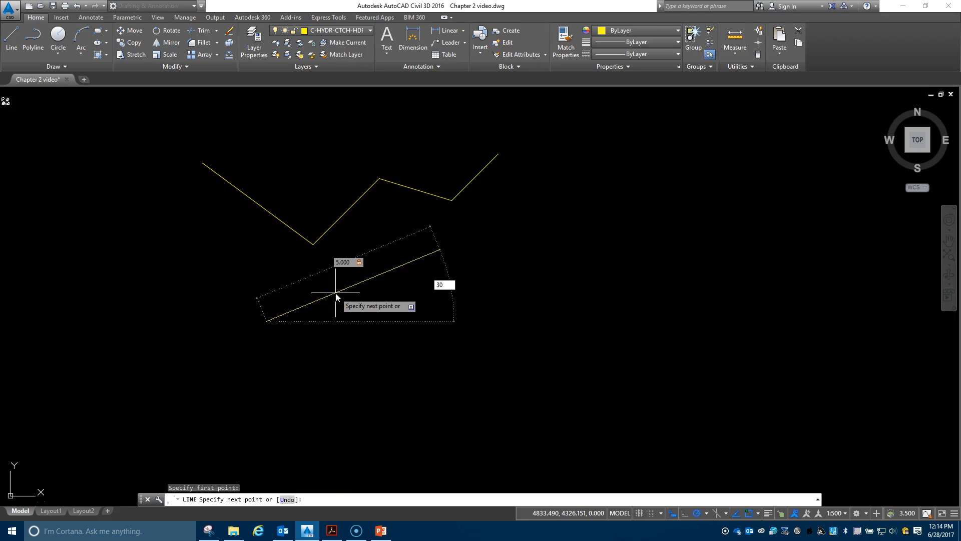
{"action": "key", "text": "Return"}
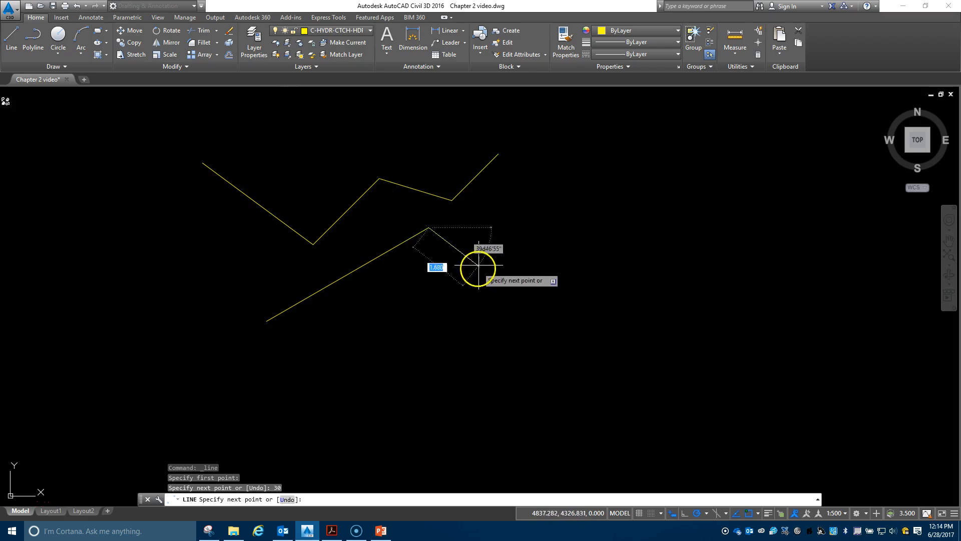
{"action": "key", "text": "Escape"}
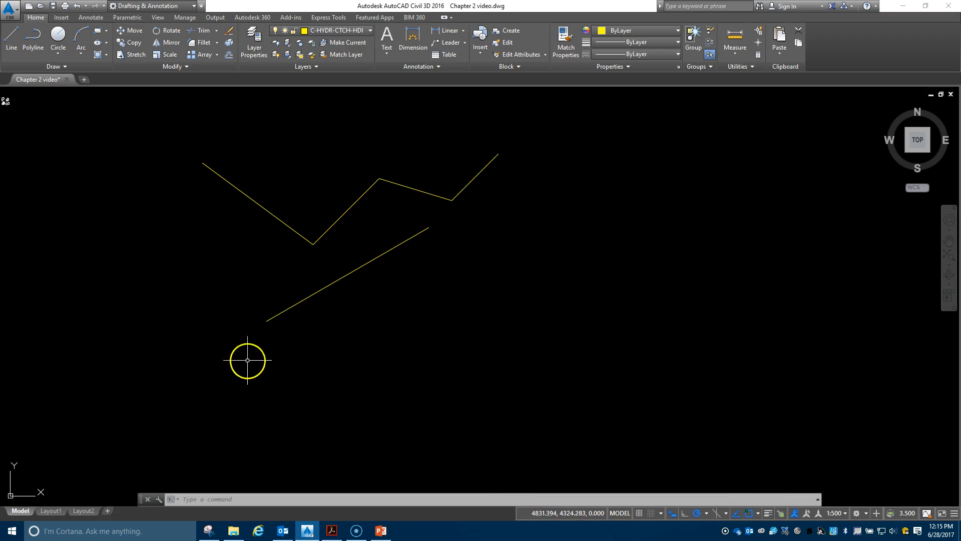
Draw a four-sided shape to the right of the 30-degree line, finishing the last side with the Close option
{"action": "left_click", "coordinate": [12, 39]}
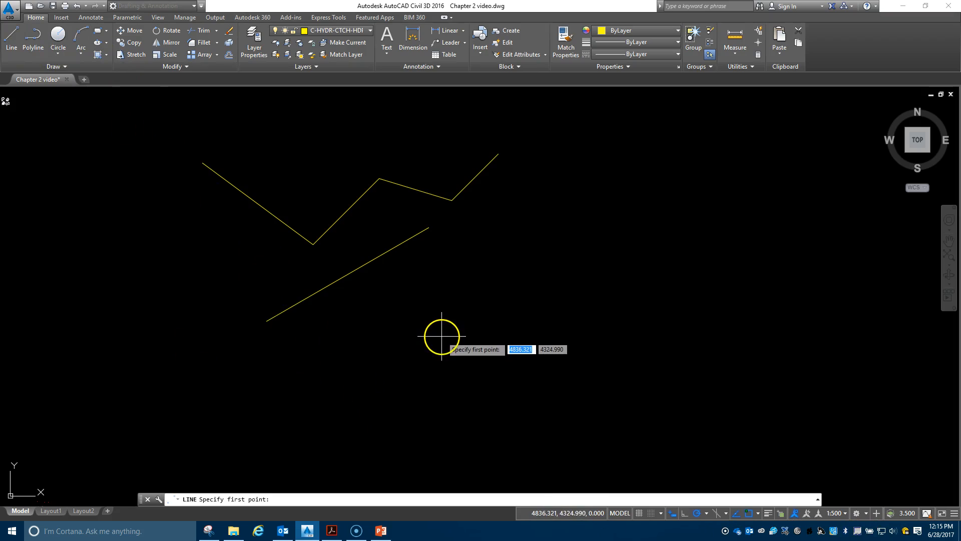
{"action": "left_click", "coordinate": [484, 294]}
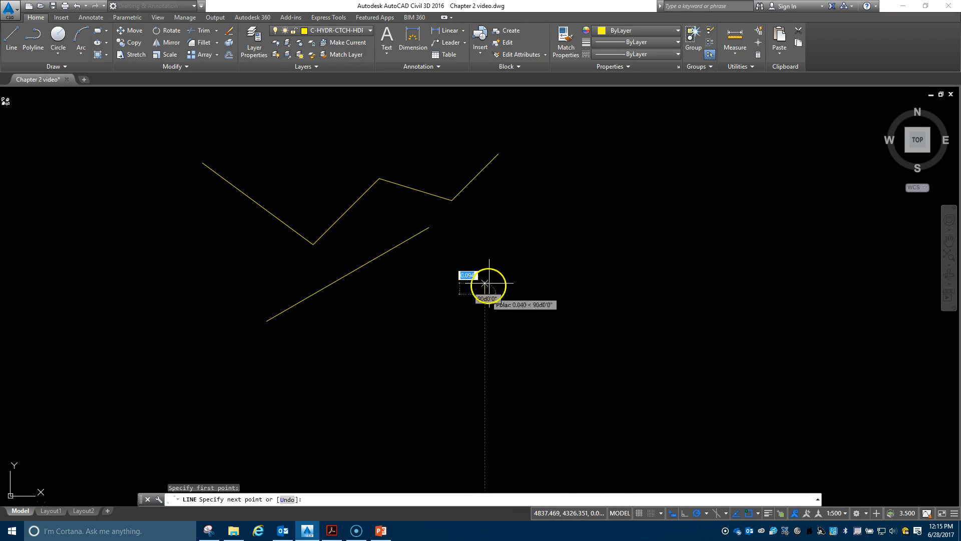
{"action": "left_click", "coordinate": [526, 239]}
{"action": "left_click", "coordinate": [579, 279]}
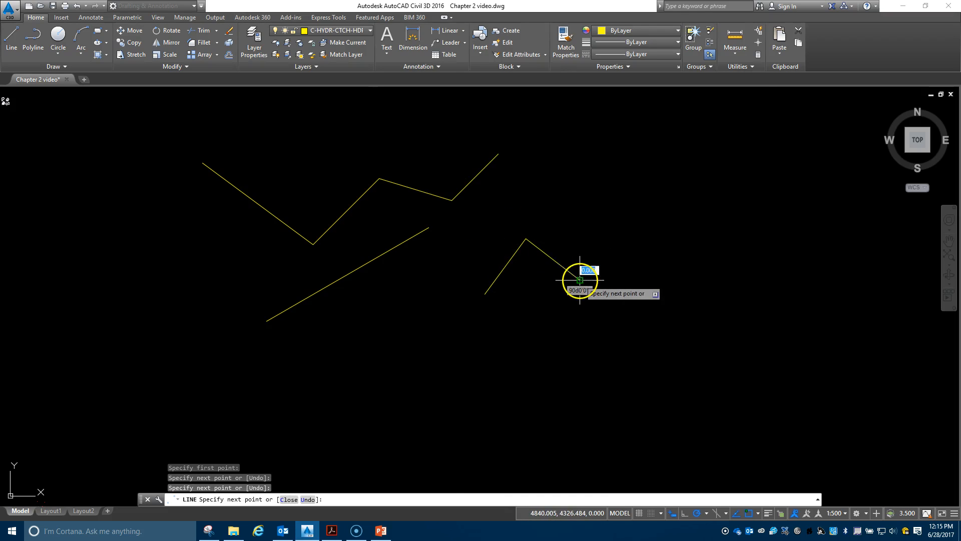
{"action": "left_click", "coordinate": [555, 334]}
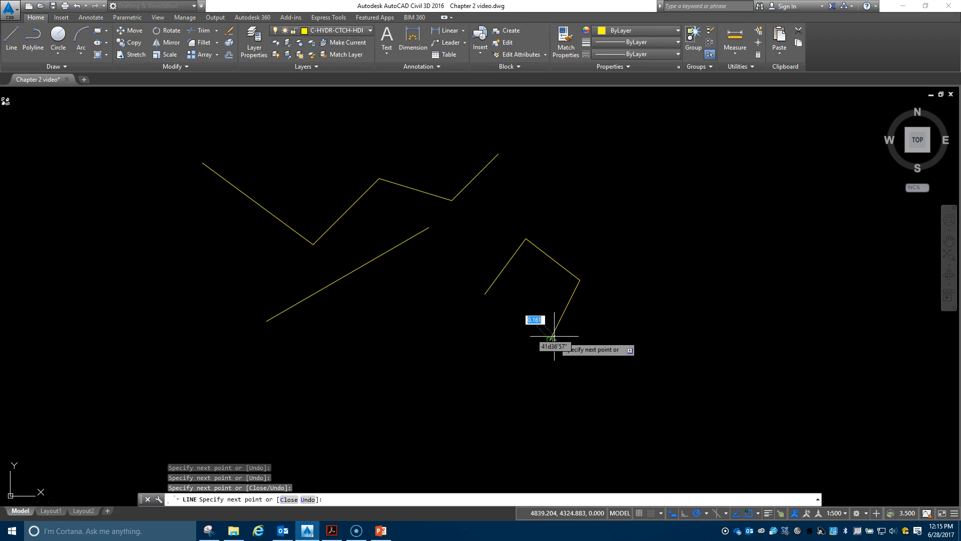
{"action": "key", "text": "Down"}
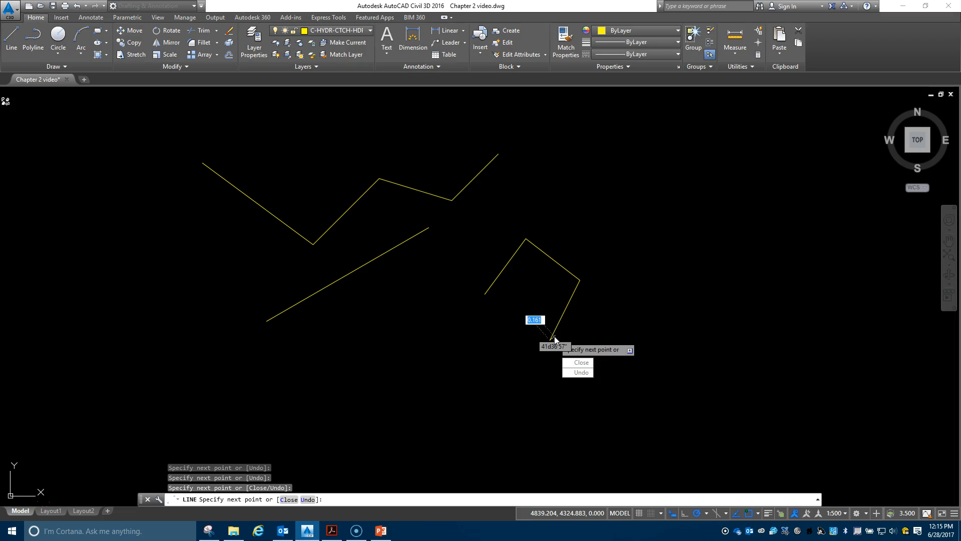
{"action": "left_click", "coordinate": [571, 363]}
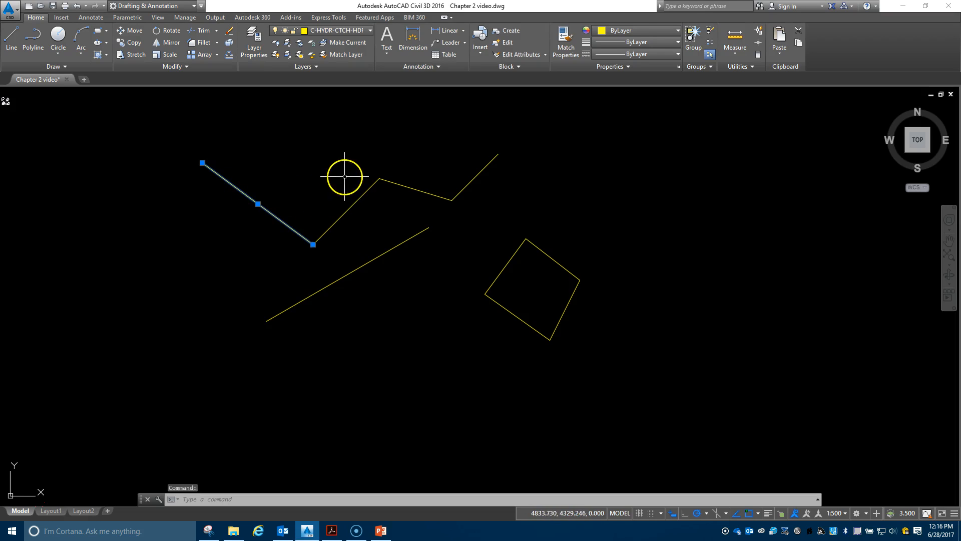
Delete the zigzag's selected first segment and remove its remaining three segments with the Erase command
{"action": "key", "text": "Delete"}
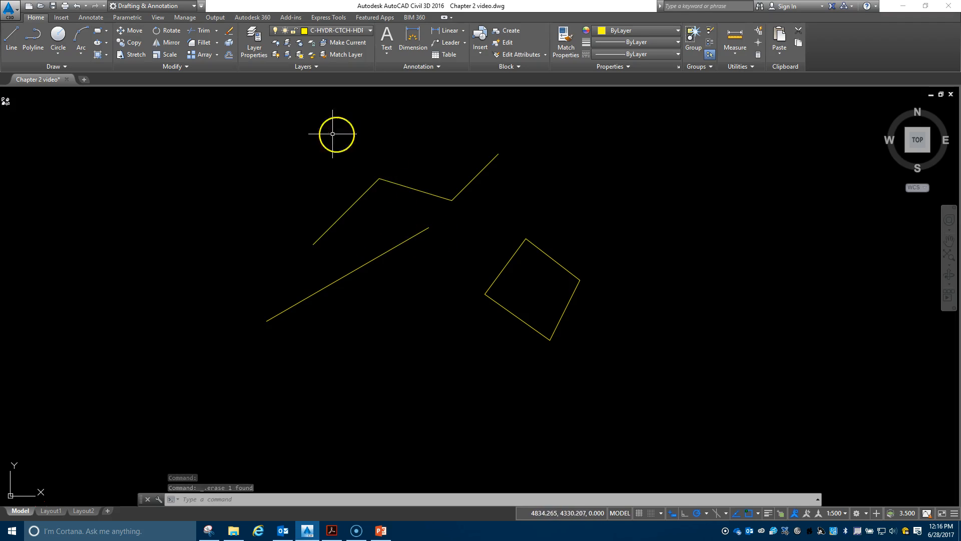
{"action": "left_click", "coordinate": [228, 33]}
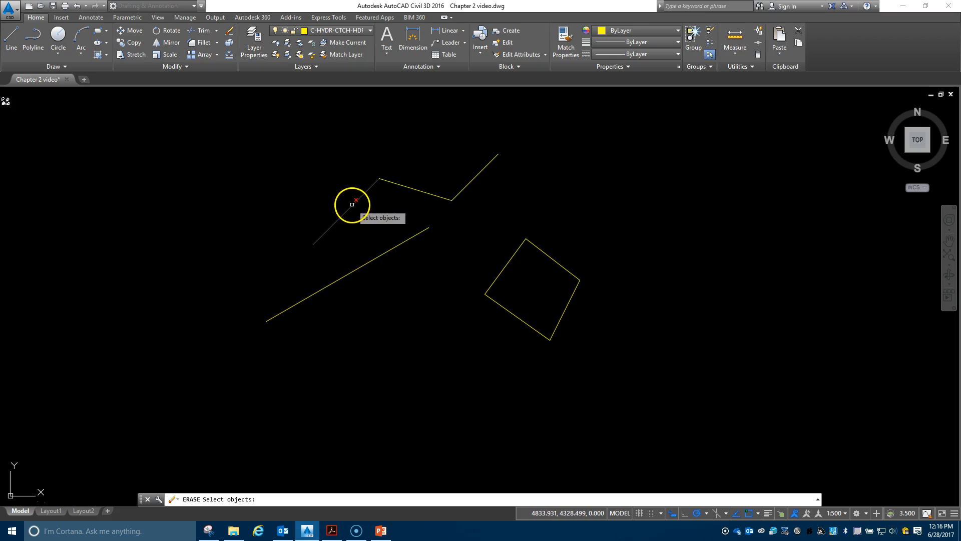
{"action": "left_click", "coordinate": [354, 203]}
{"action": "left_click", "coordinate": [402, 185]}
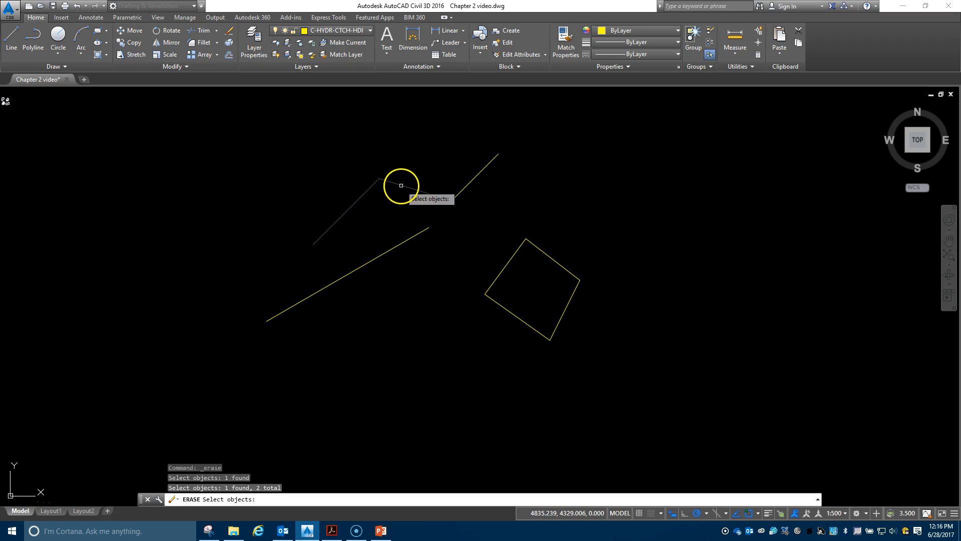
{"action": "left_click", "coordinate": [481, 172]}
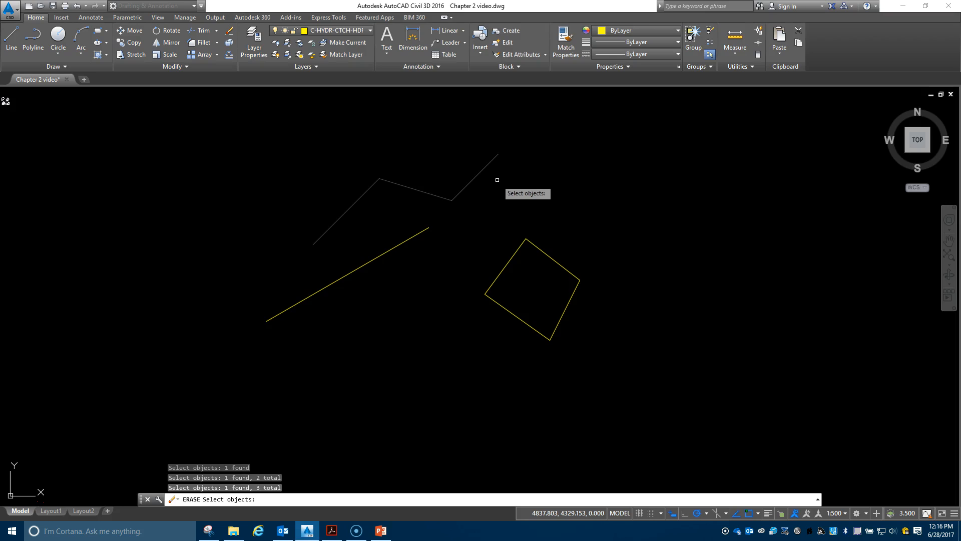
{"action": "key", "text": "Return"}
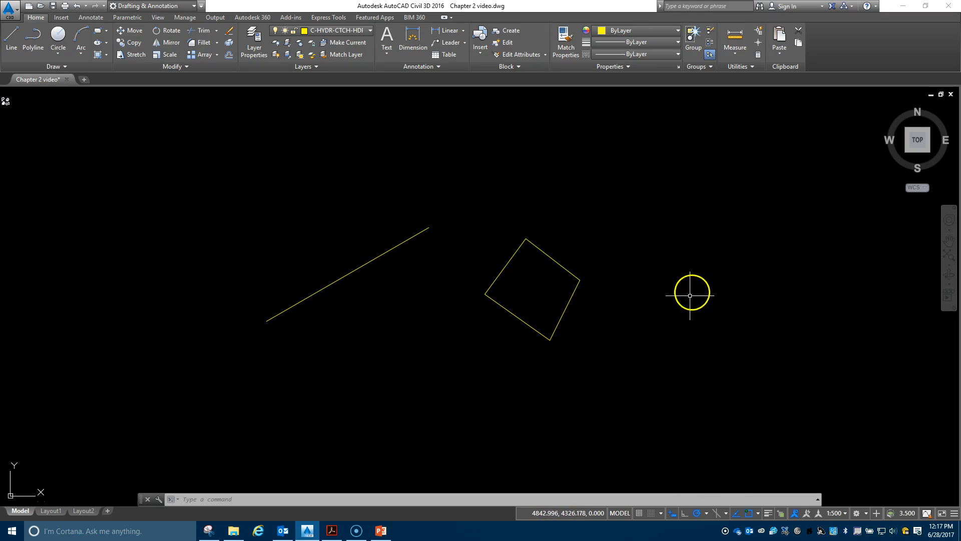
Using 45-degree polar tracking, draw a 5-unit line at 225 degrees to the left of the 30-degree line
{"action": "left_click", "coordinate": [706, 513]}
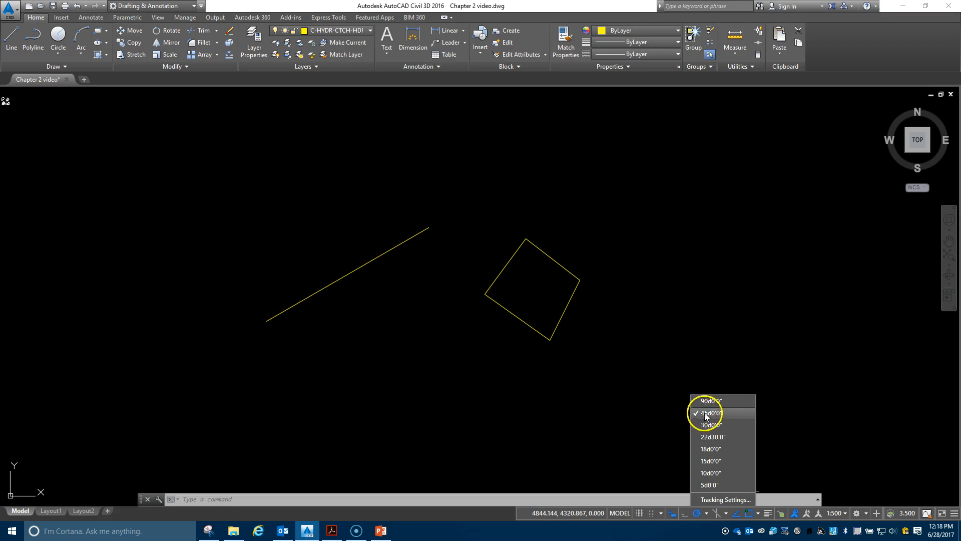
{"action": "left_click", "coordinate": [639, 416]}
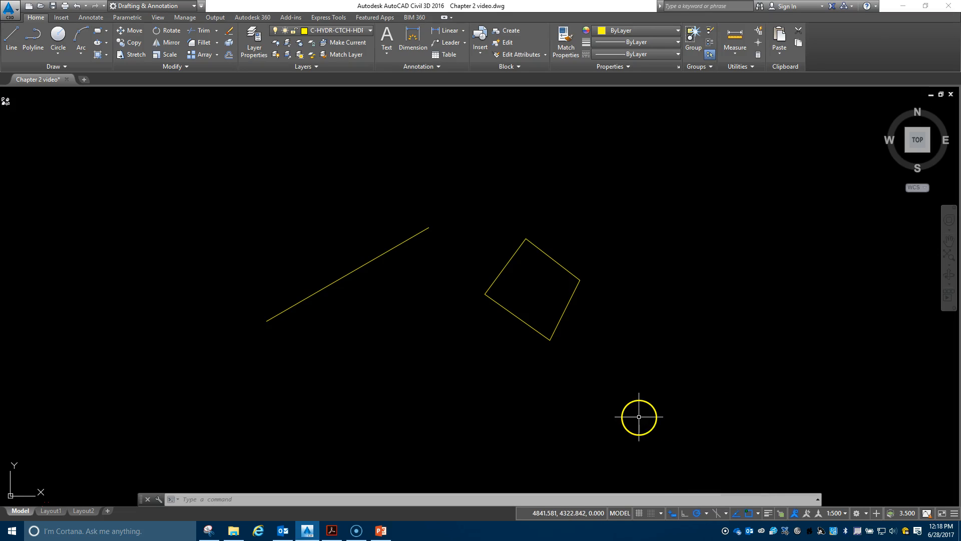
{"action": "left_click", "coordinate": [12, 45]}
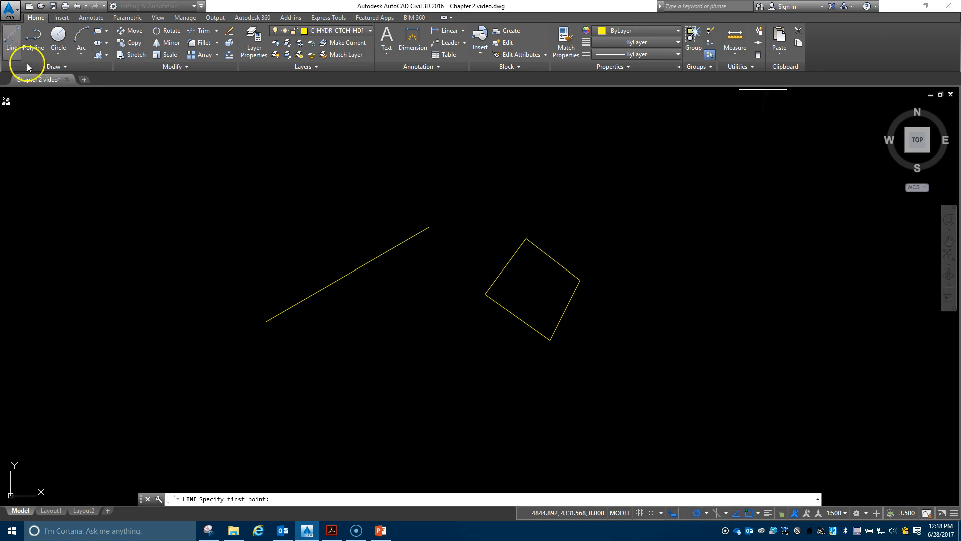
{"action": "left_click", "coordinate": [194, 230]}
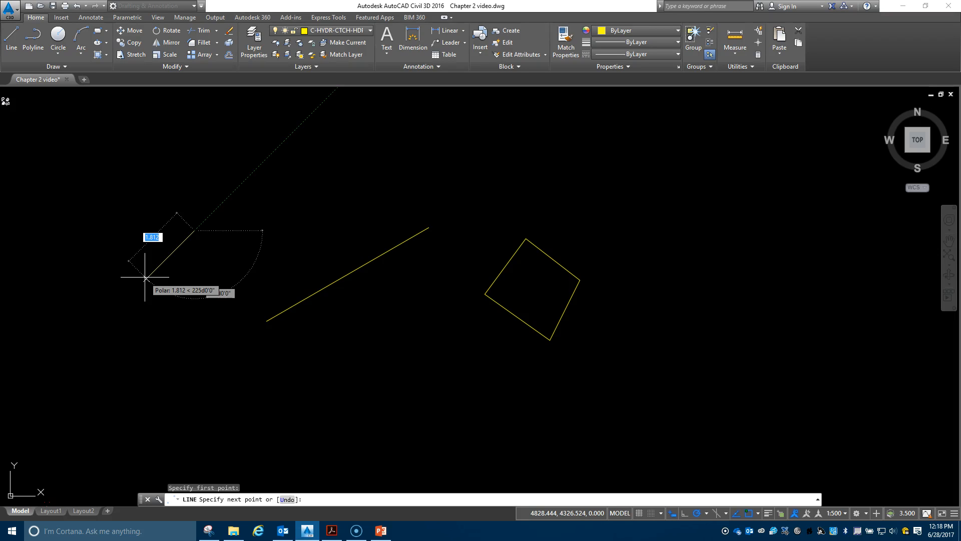
{"action": "type", "text": "5"}
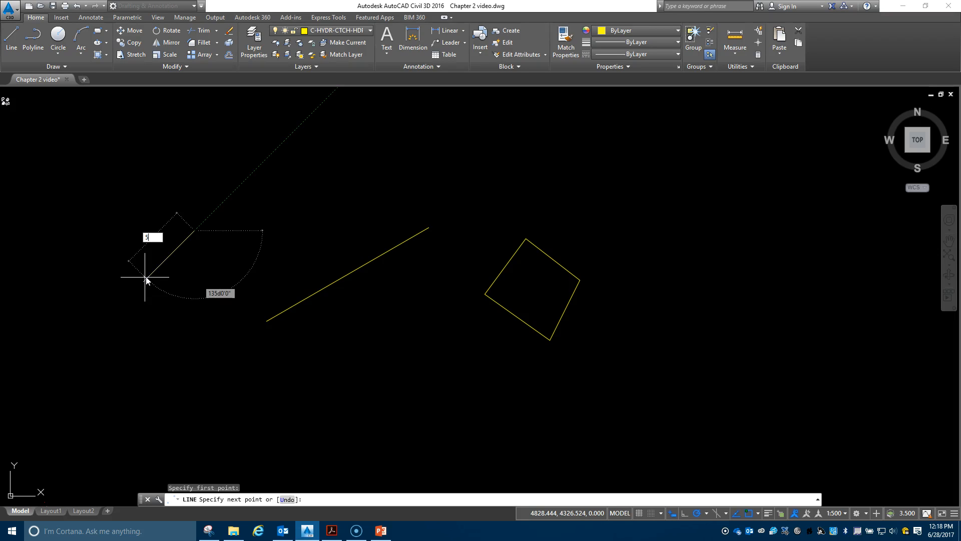
{"action": "key", "text": "Return"}
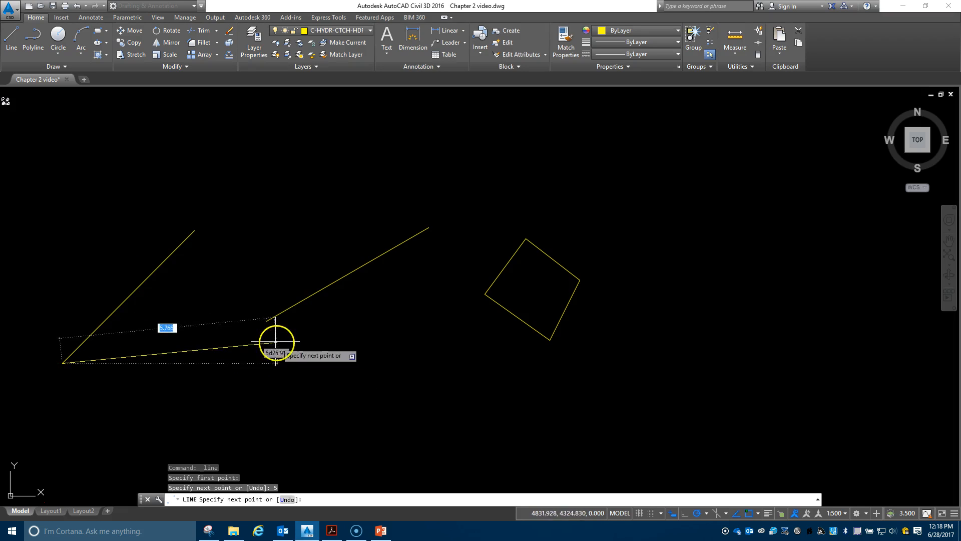
{"action": "key", "text": "Escape"}
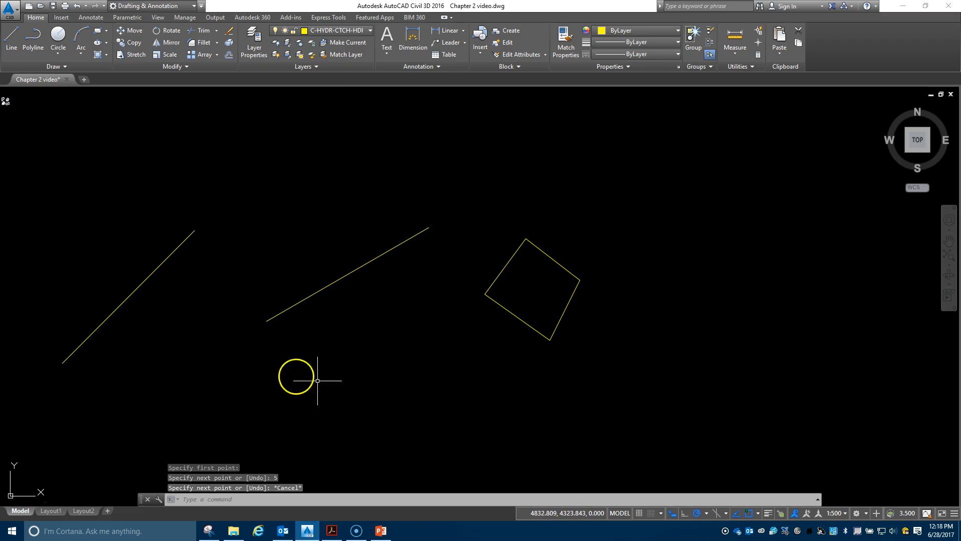
{"action": "left_click", "coordinate": [175, 249]}
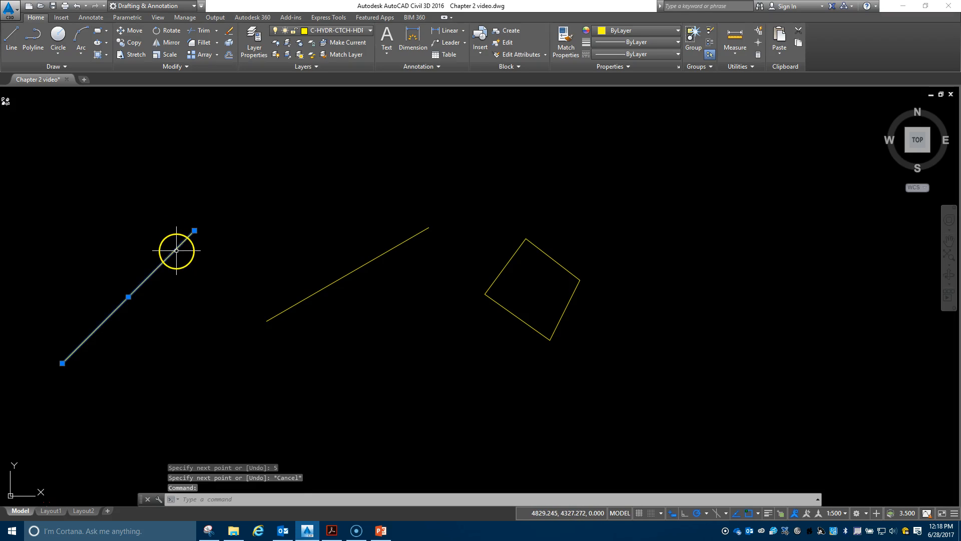
{"action": "key", "text": "Escape"}
{"action": "key", "text": "Escape"}
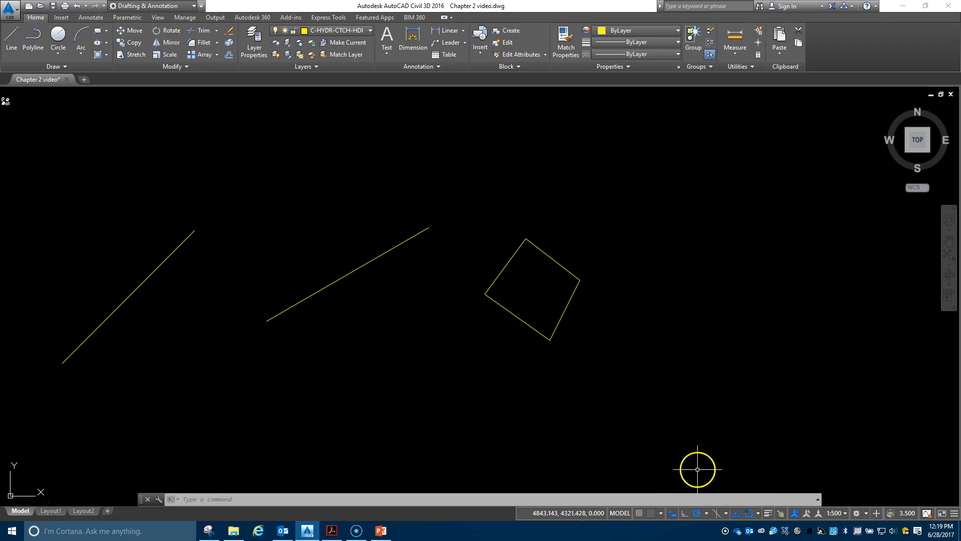
With Ortho mode on, draw a stepped chain of six alternating vertical and horizontal line segments to the right of the four-sided shape
{"action": "left_click", "coordinate": [683, 512]}
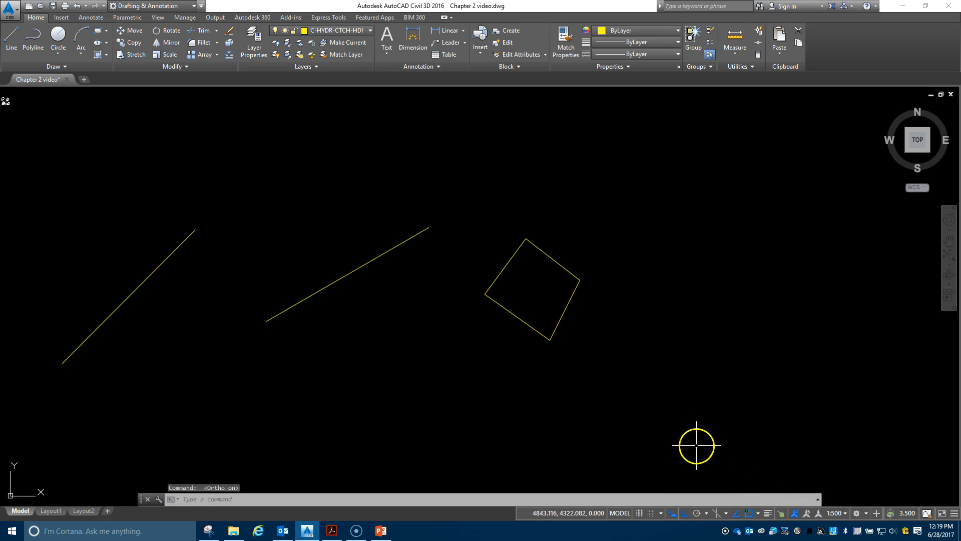
{"action": "left_click", "coordinate": [11, 36]}
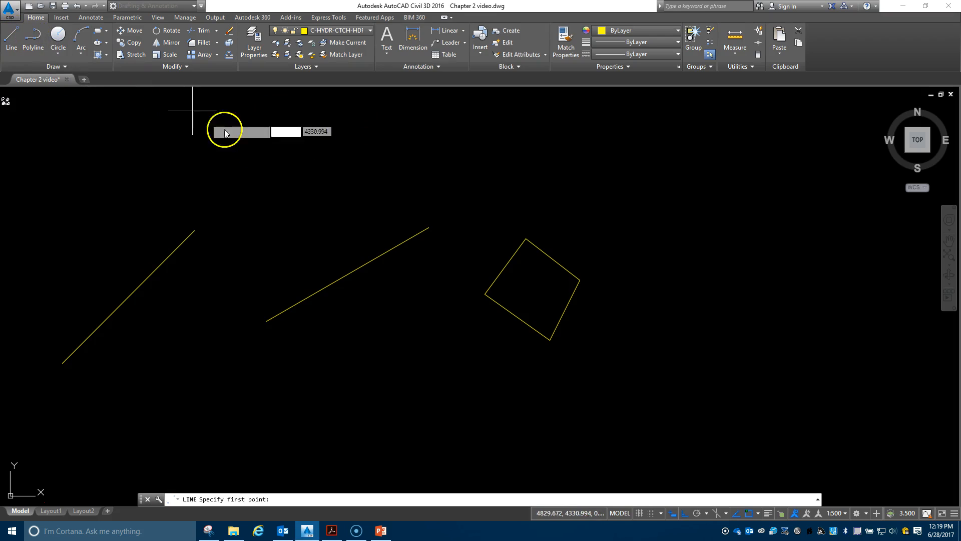
{"action": "left_click", "coordinate": [630, 161]}
{"action": "left_click", "coordinate": [631, 214]}
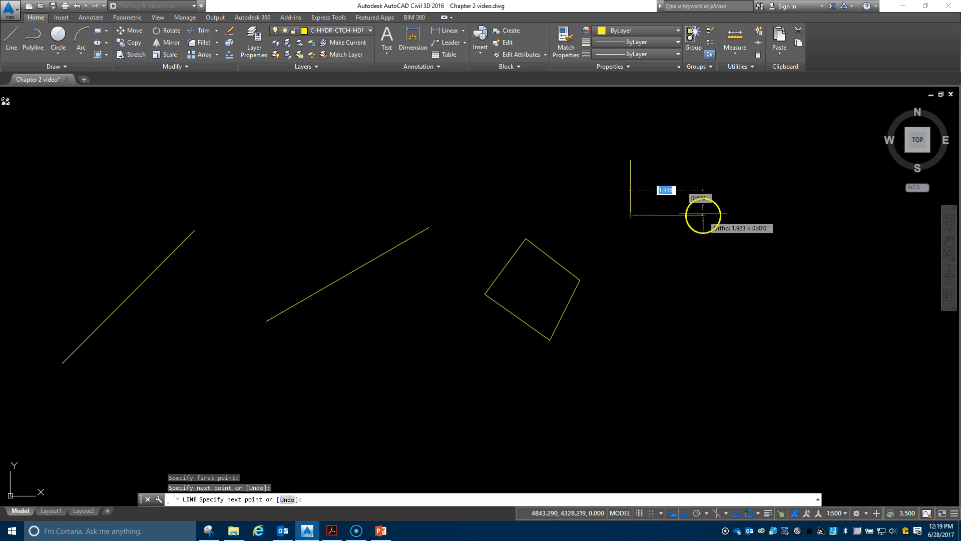
{"action": "left_click", "coordinate": [706, 215]}
{"action": "left_click", "coordinate": [693, 280]}
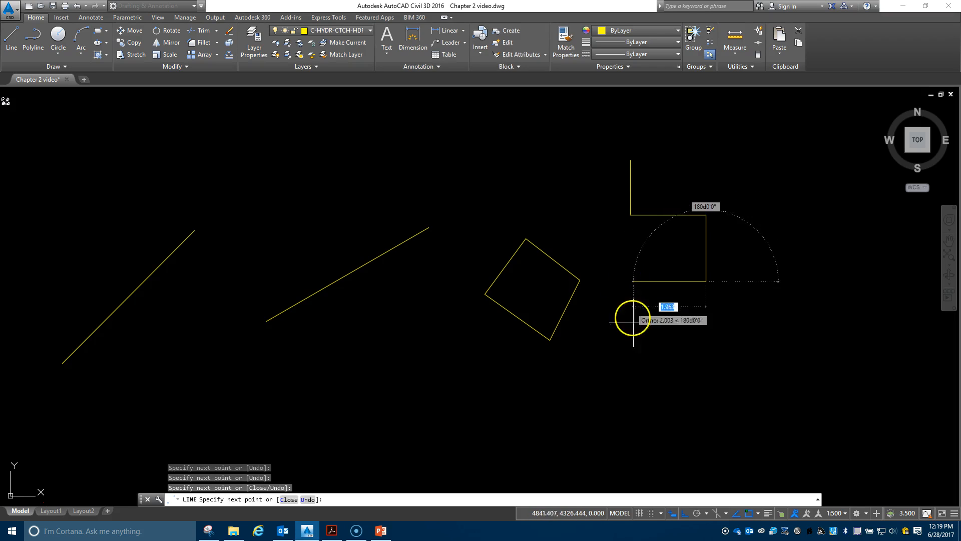
{"action": "left_click", "coordinate": [621, 282]}
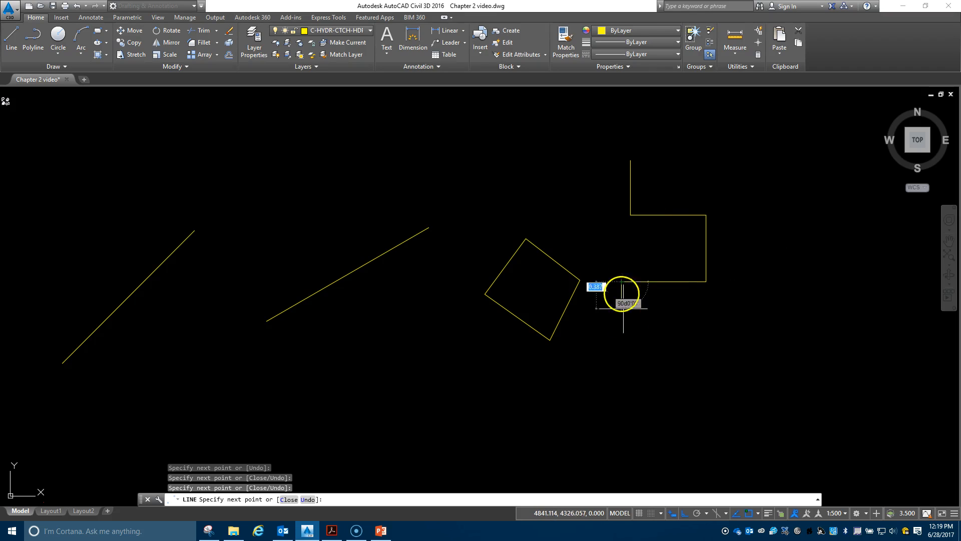
{"action": "left_click", "coordinate": [622, 355]}
{"action": "left_click", "coordinate": [746, 356]}
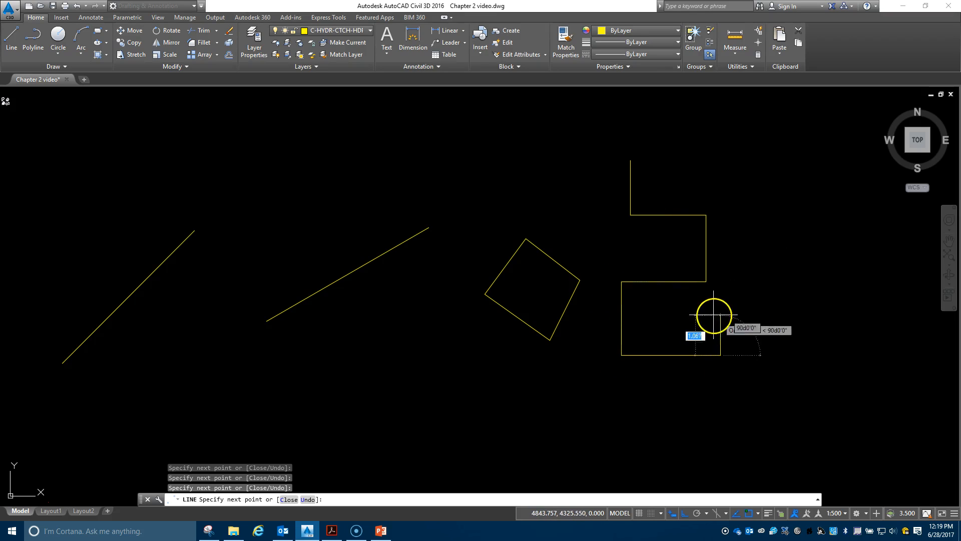
{"action": "key", "text": "Escape"}
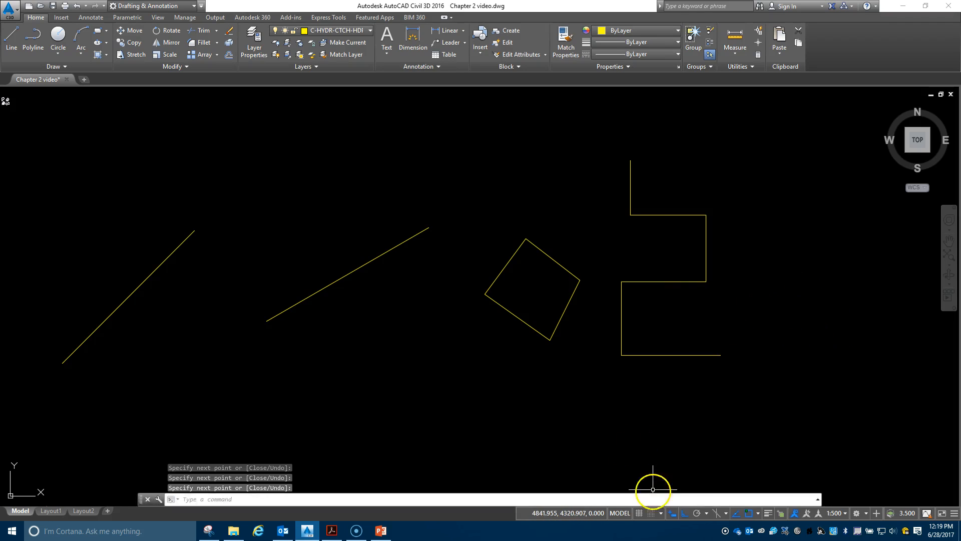
Turn Polar Tracking back on and review the available tracking angles without choosing a different one
{"action": "left_click", "coordinate": [697, 513]}
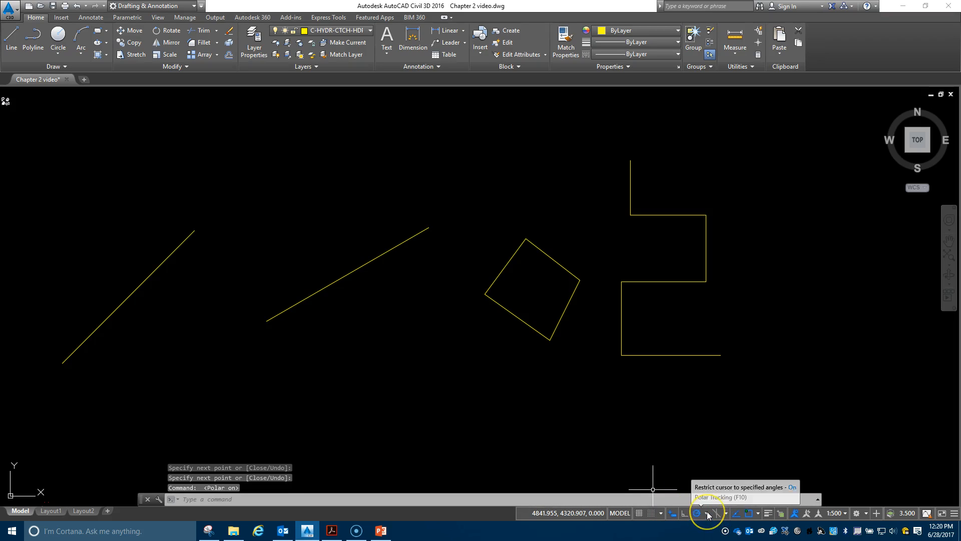
{"action": "left_click", "coordinate": [706, 513]}
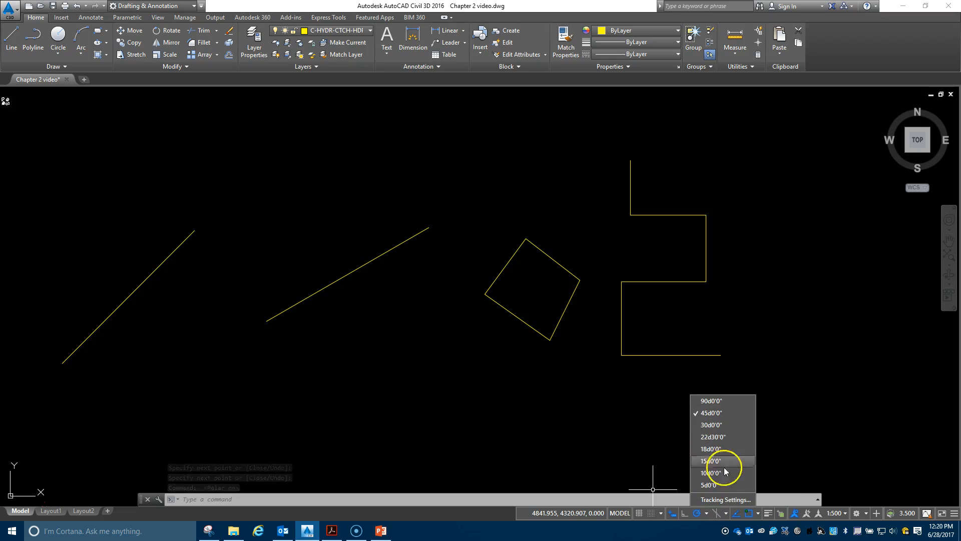
{"action": "left_click", "coordinate": [794, 409]}
{"action": "key", "text": "Escape"}
{"action": "key", "text": "Escape"}
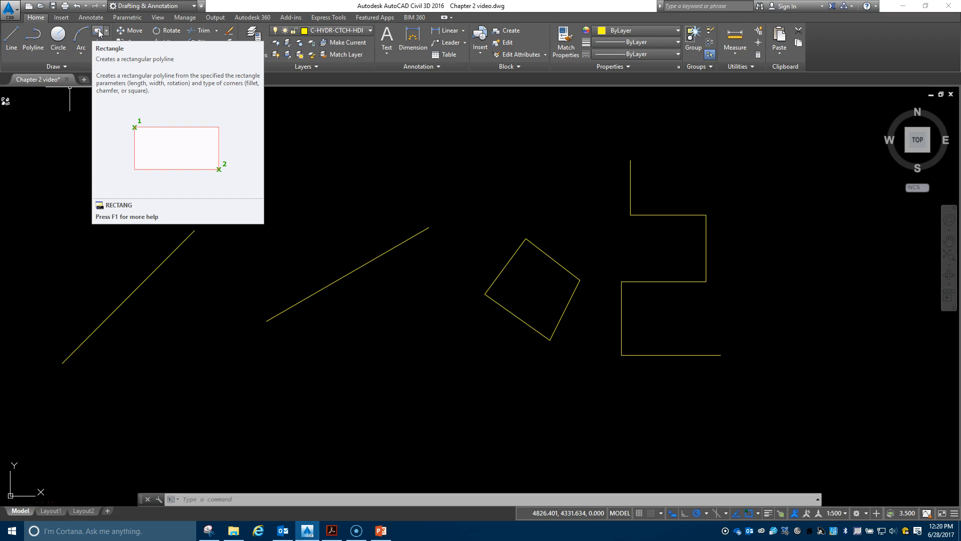
Draw a rectangle about 3.3 by 2 units above the 30-degree line by picking two opposite corners
{"action": "left_click", "coordinate": [99, 33]}
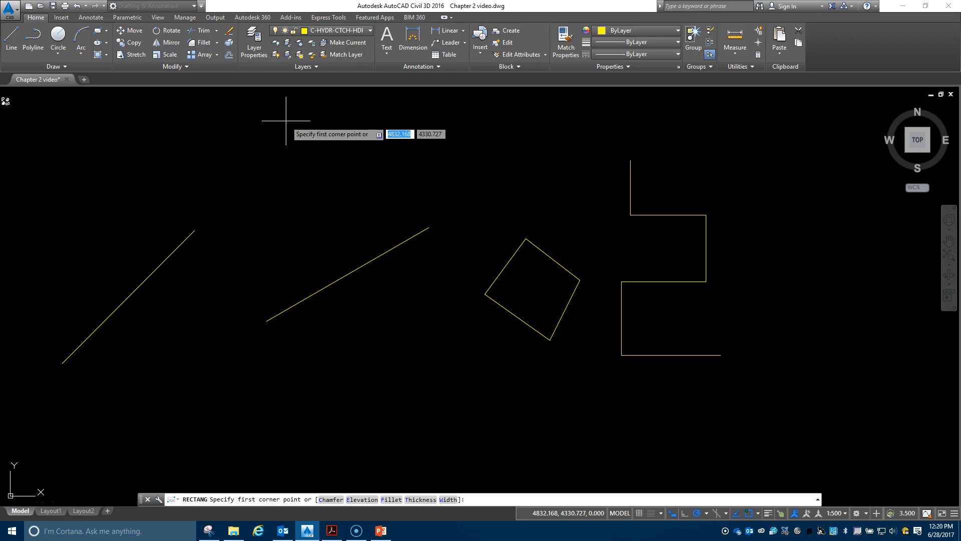
{"action": "left_click", "coordinate": [286, 120]}
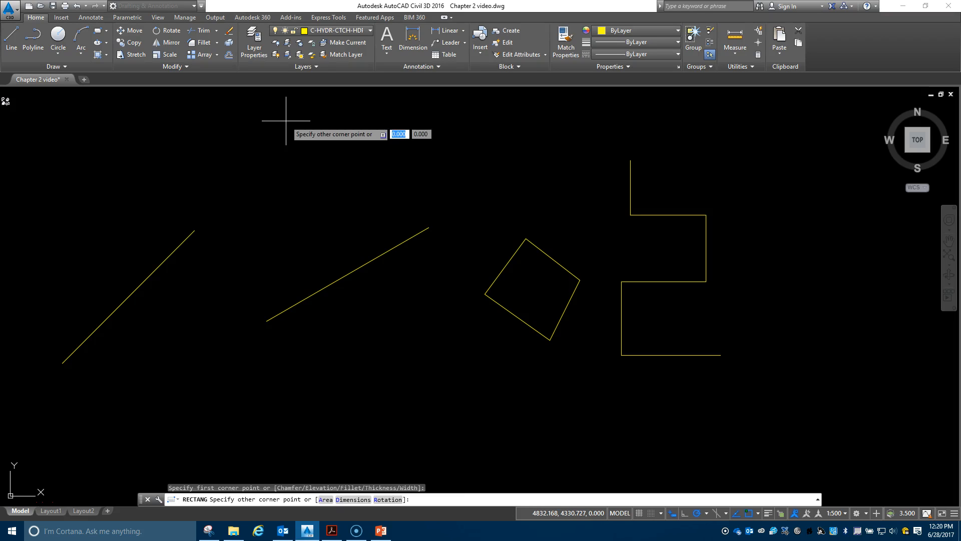
{"action": "left_click", "coordinate": [408, 194]}
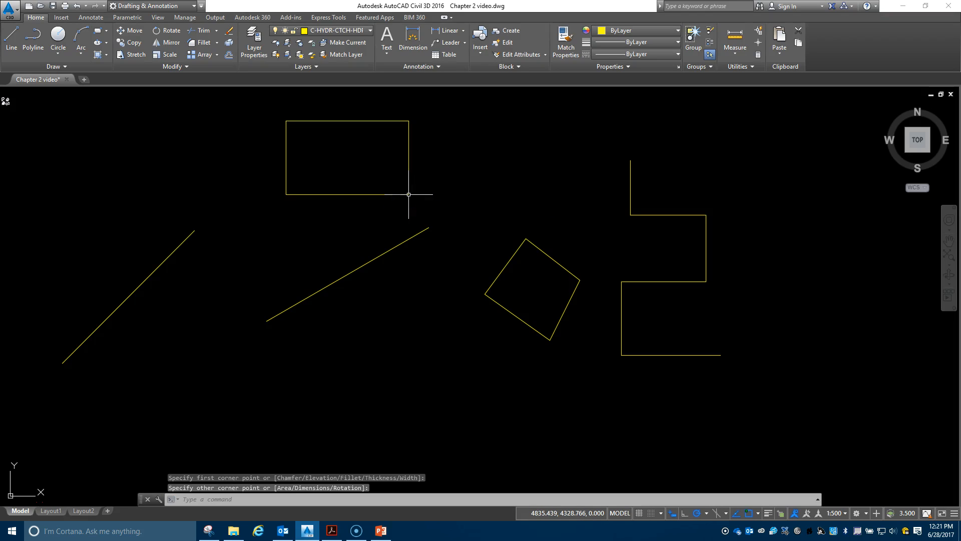
Draw a rectangle 2 units wide and 3 units high from a first corner below the 30-degree line
{"action": "left_click", "coordinate": [99, 31]}
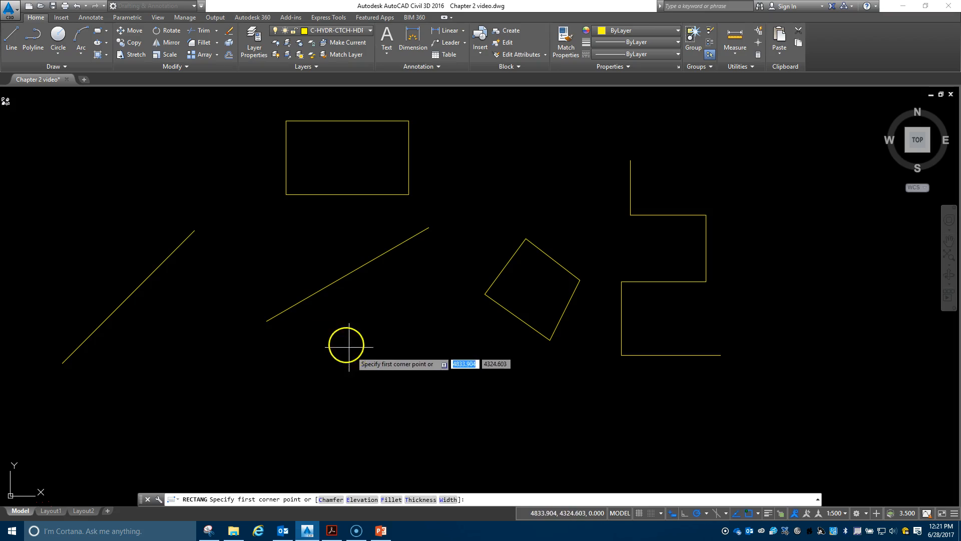
{"action": "left_click", "coordinate": [323, 346]}
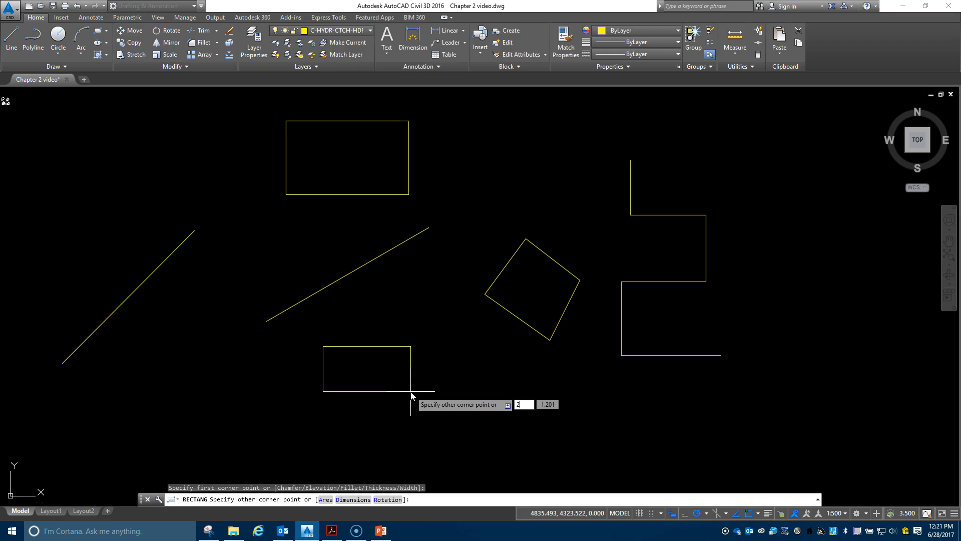
{"action": "key", "text": "Tab"}
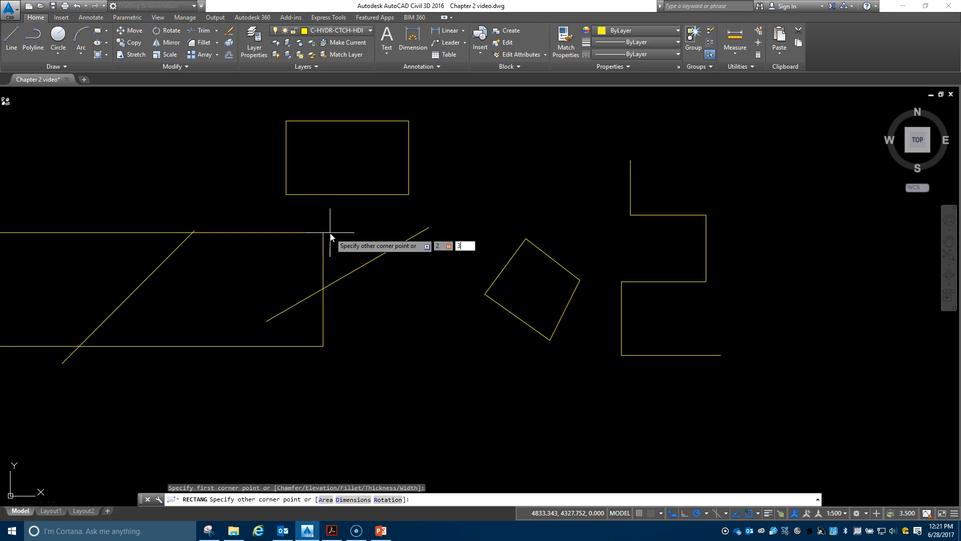
{"action": "key", "text": "Return"}
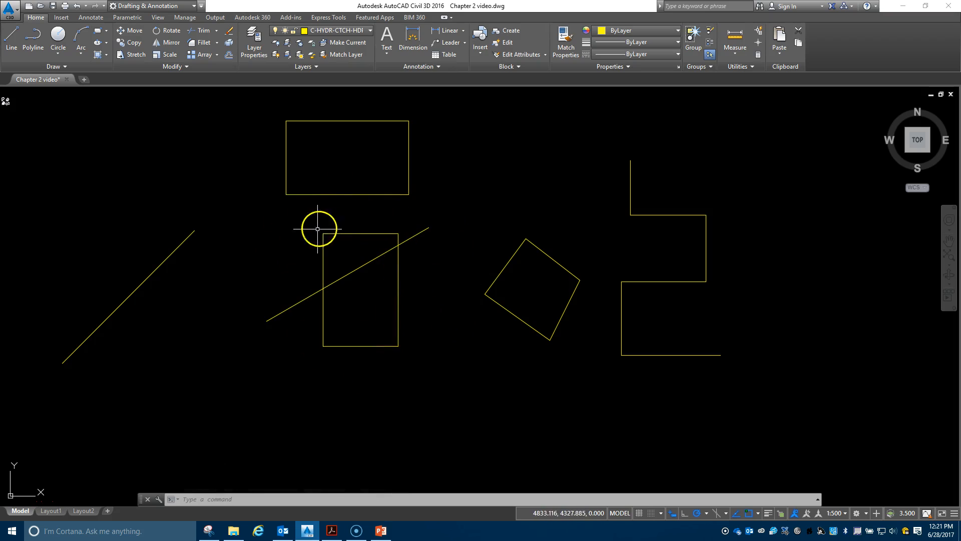
Draw a rectangle 2 units wide and 7 units high from a first corner below and left of the four-sided shape
{"action": "left_click", "coordinate": [97, 33]}
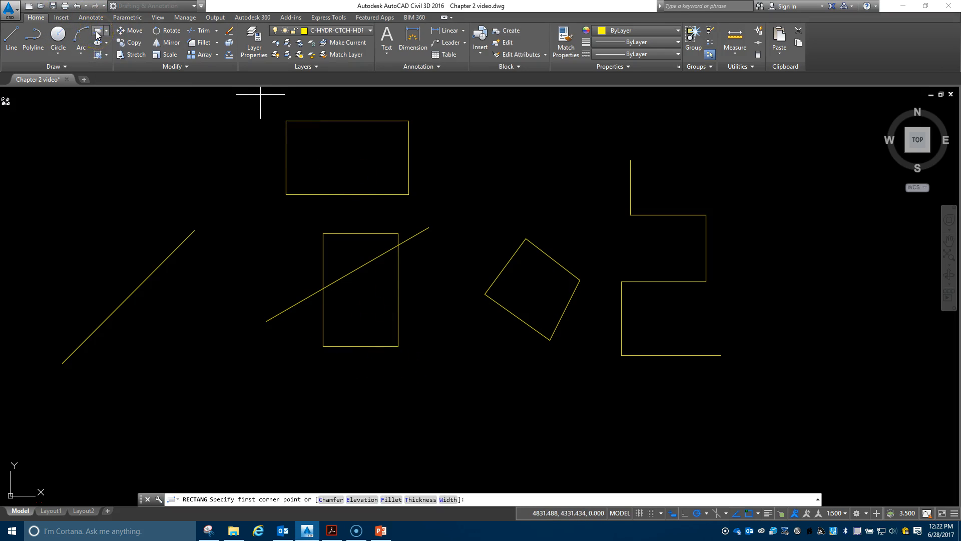
{"action": "left_click", "coordinate": [459, 371]}
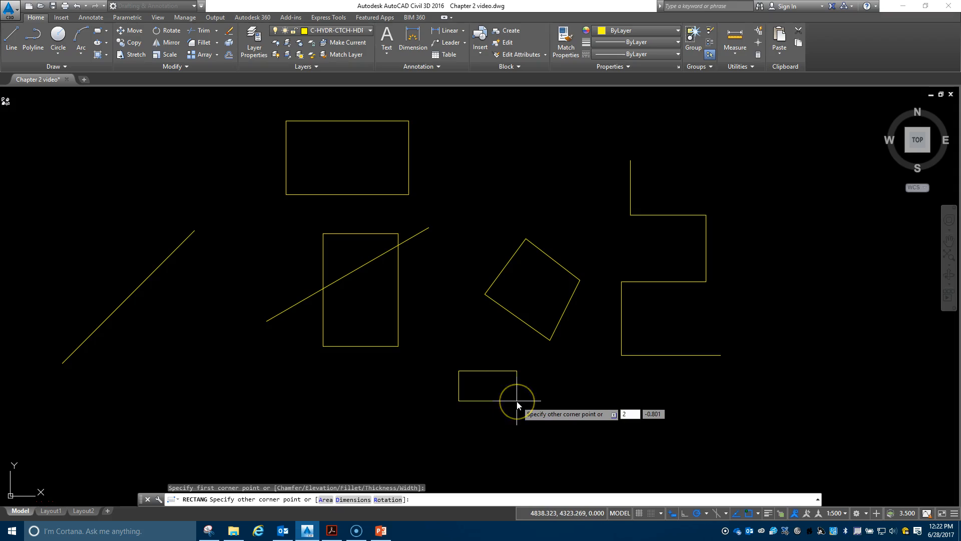
{"action": "key", "text": "Tab"}
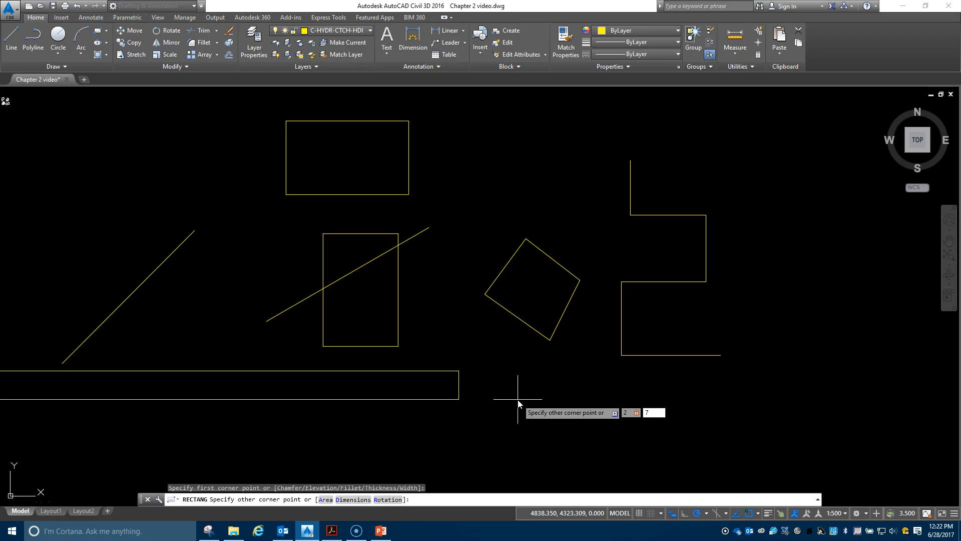
{"action": "type", "text": "7"}
{"action": "key", "text": "Return"}
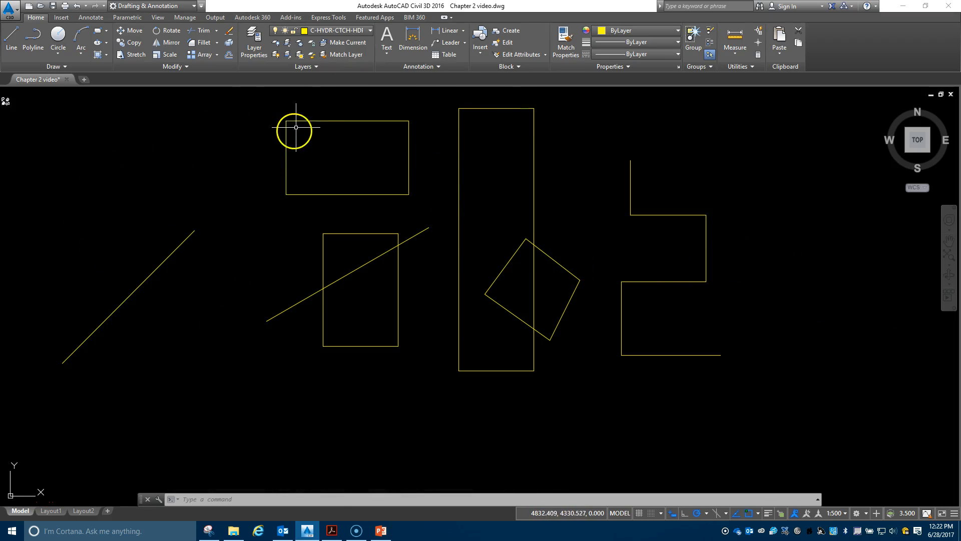
Erase all three rectangles, the four-sided shape, both angled lines and every segment of the stepped chain in one Erase command
{"action": "left_click", "coordinate": [228, 33]}
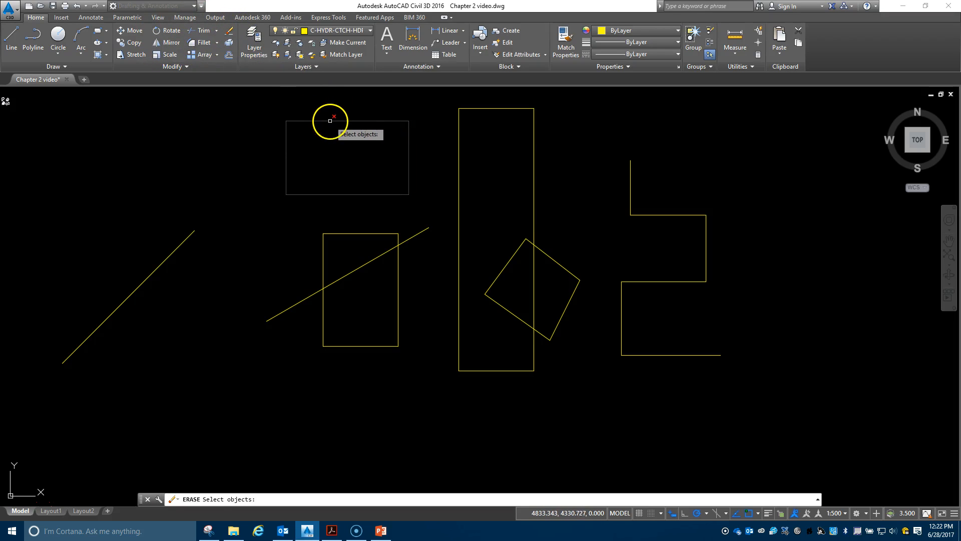
{"action": "left_click", "coordinate": [330, 120]}
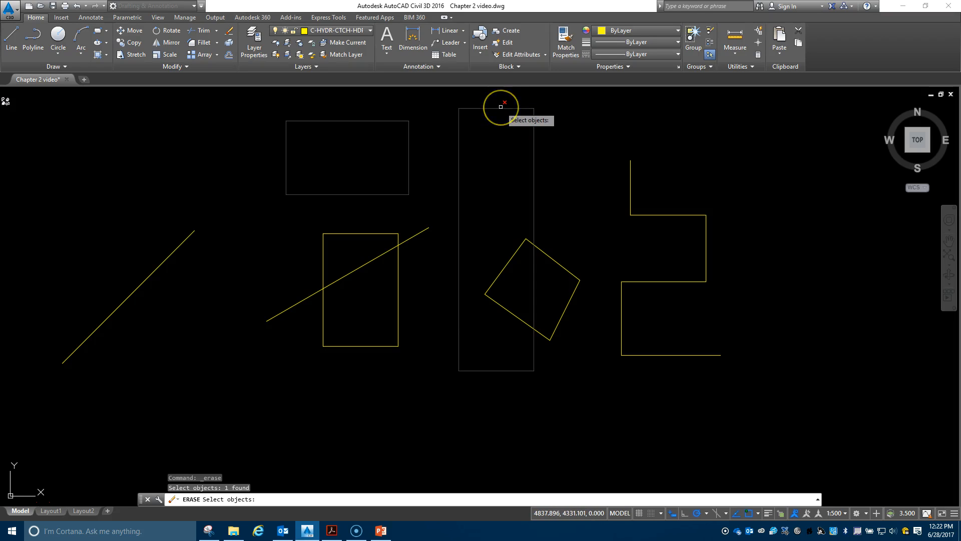
{"action": "left_click", "coordinate": [500, 108]}
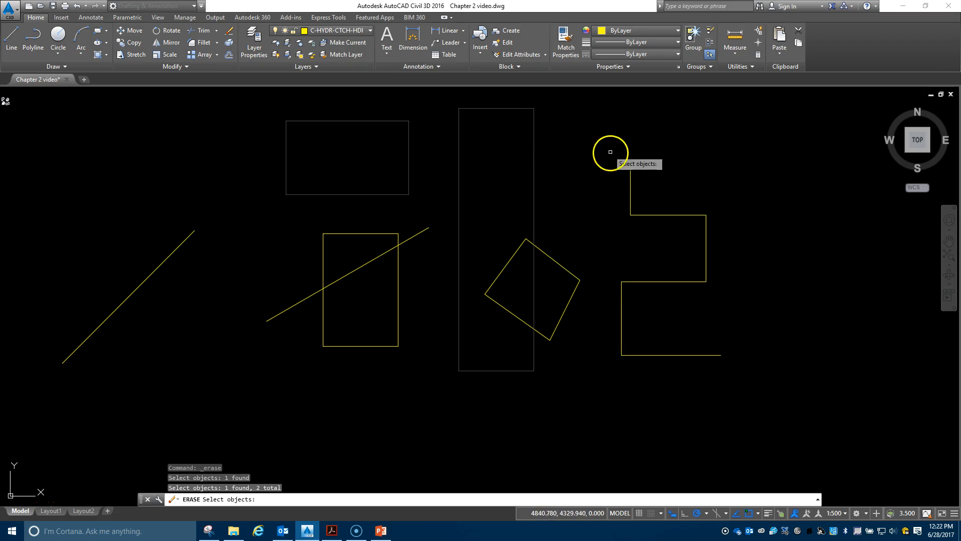
{"action": "left_click", "coordinate": [565, 268]}
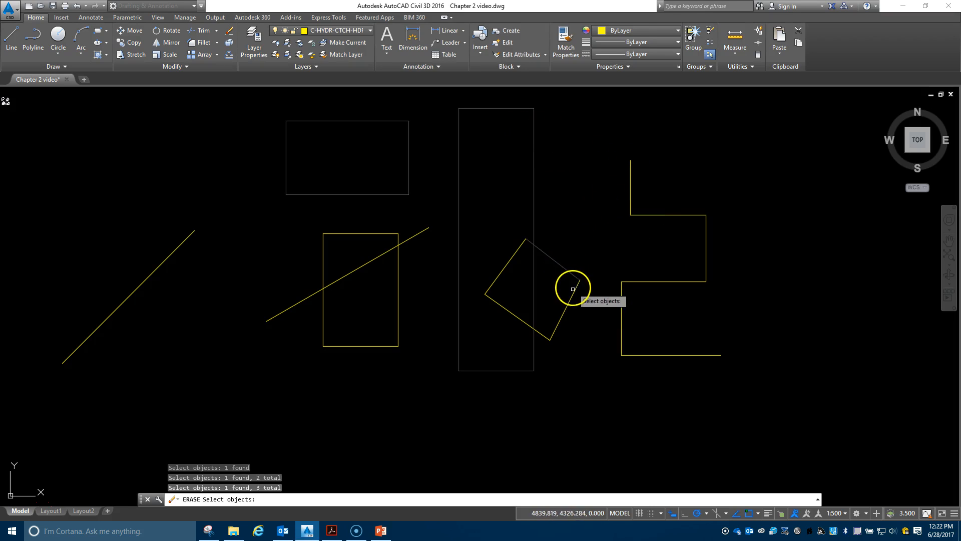
{"action": "left_click", "coordinate": [573, 294]}
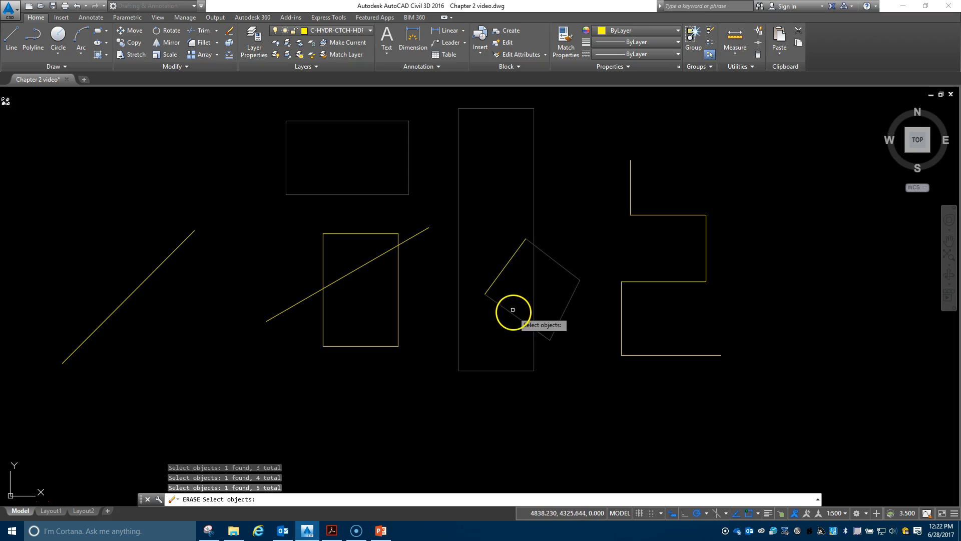
{"action": "left_click", "coordinate": [500, 271]}
{"action": "left_click", "coordinate": [380, 256]}
{"action": "left_click", "coordinate": [373, 233]}
{"action": "left_click", "coordinate": [176, 249]}
{"action": "left_click", "coordinate": [630, 175]}
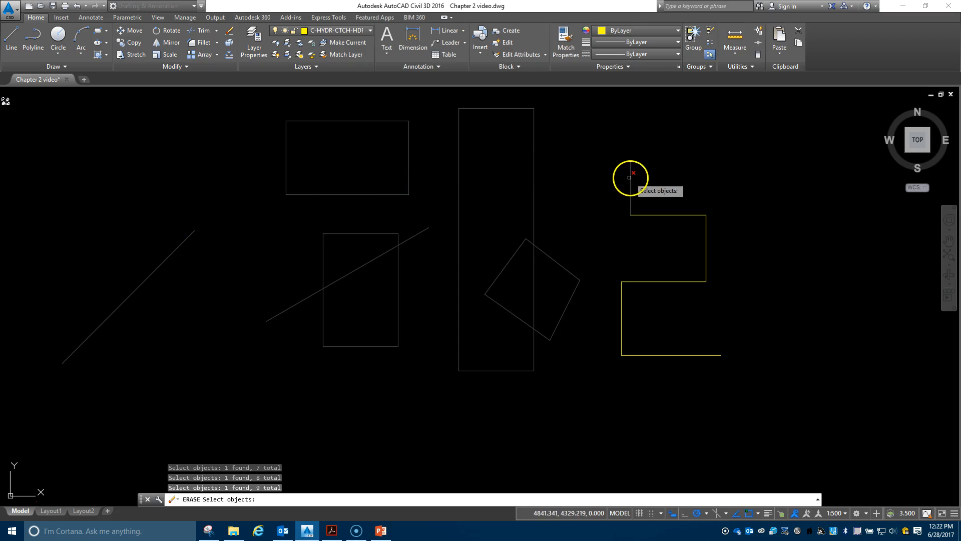
{"action": "left_click", "coordinate": [651, 215]}
{"action": "left_click", "coordinate": [706, 246]}
{"action": "left_click", "coordinate": [622, 314]}
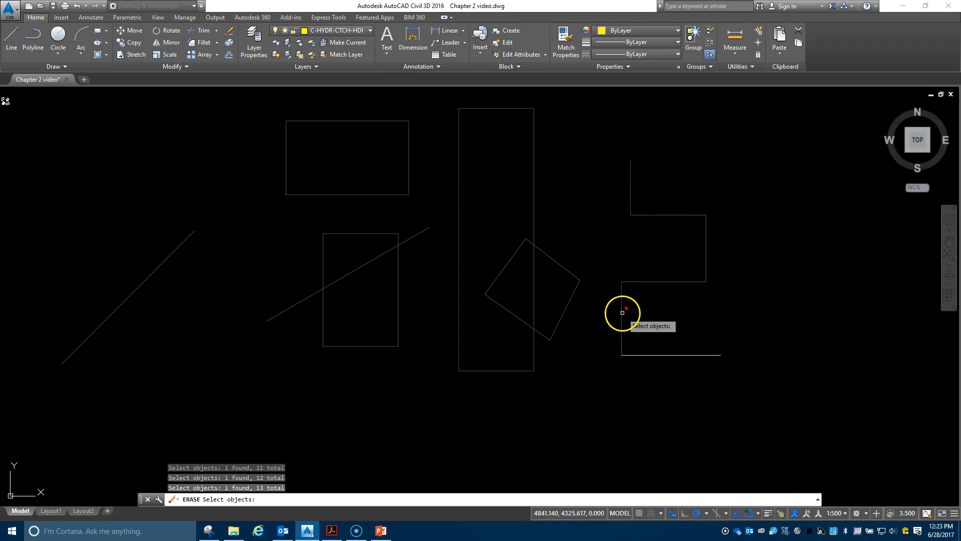
{"action": "left_click", "coordinate": [663, 356]}
{"action": "left_click", "coordinate": [663, 356]}
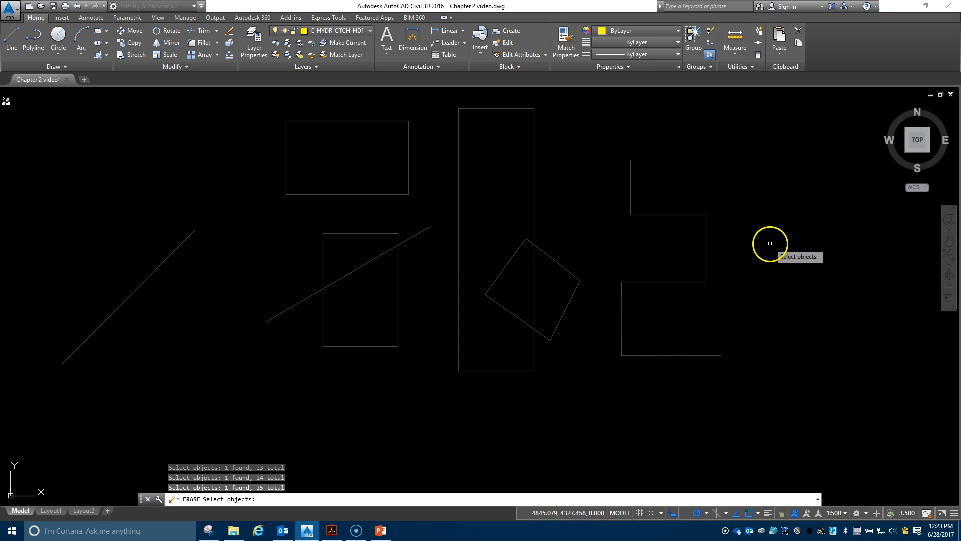
{"action": "key", "text": "Return"}
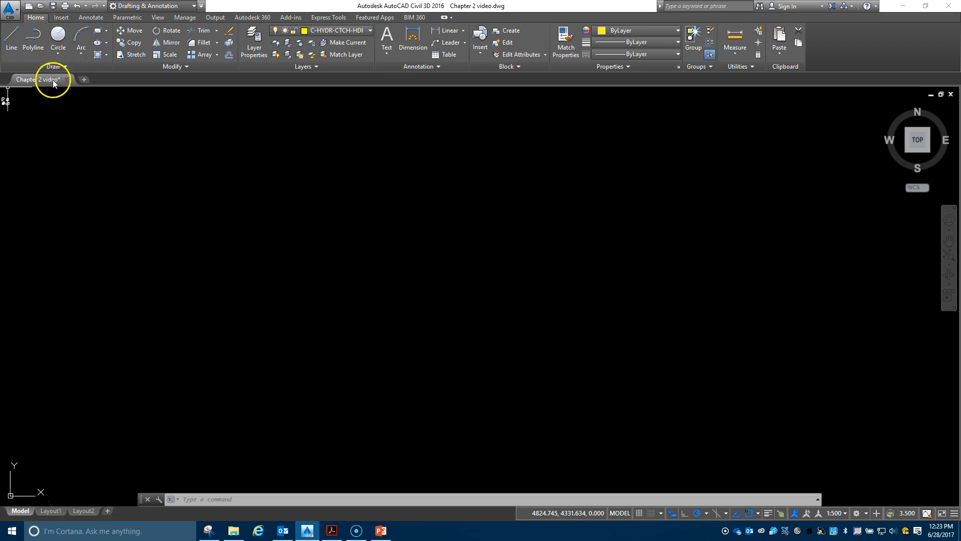
Draw a circle of radius 2 in the upper middle of the empty drawing with the Center, Radius method
{"action": "left_click", "coordinate": [64, 52]}
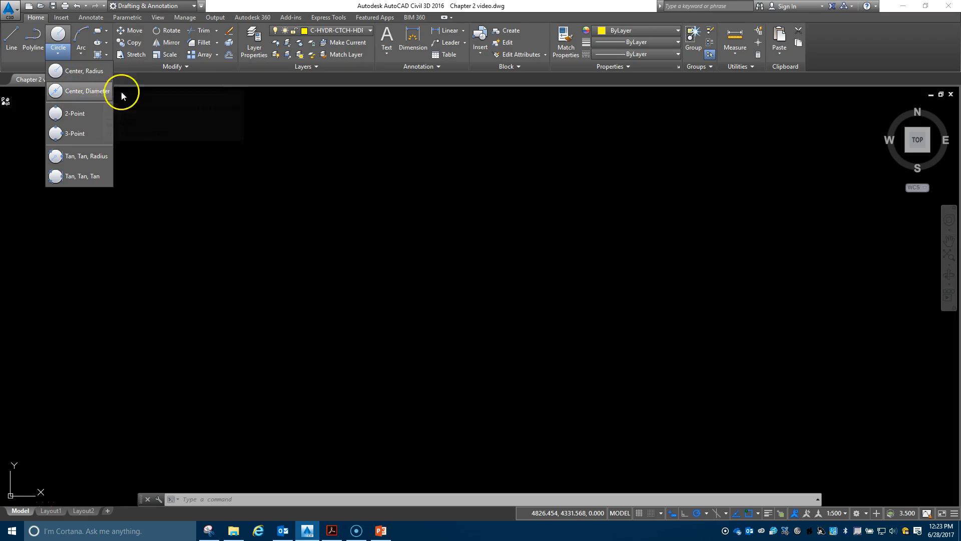
{"action": "left_click", "coordinate": [71, 73]}
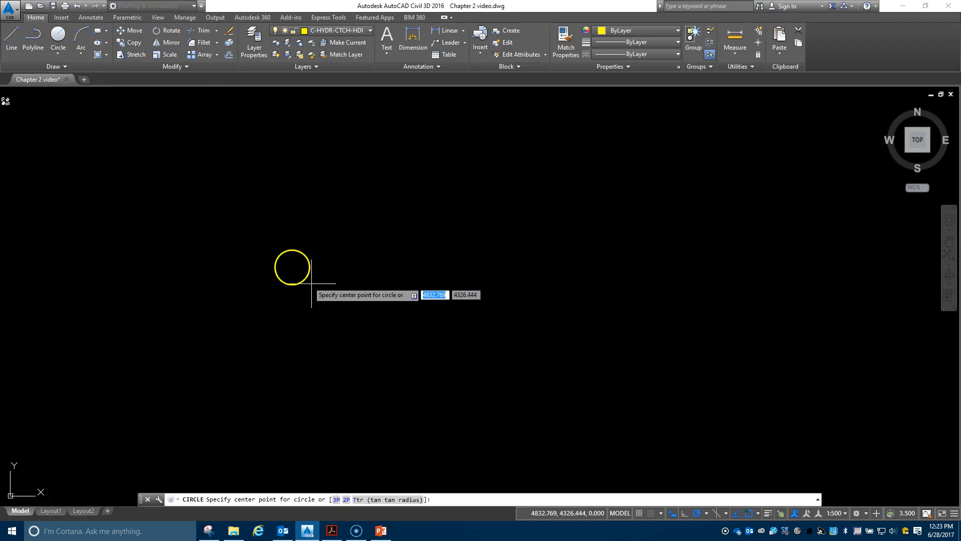
{"action": "left_click", "coordinate": [419, 238]}
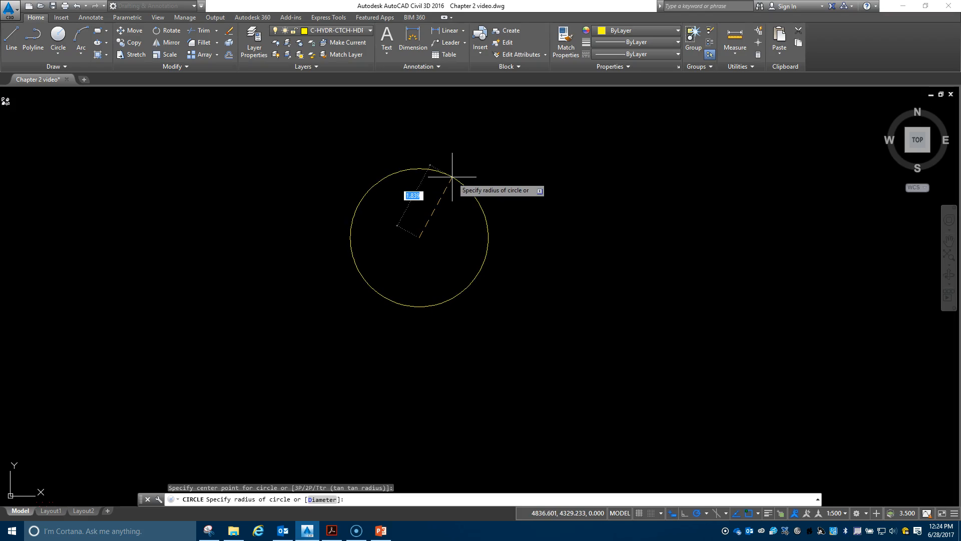
{"action": "key", "text": "Return"}
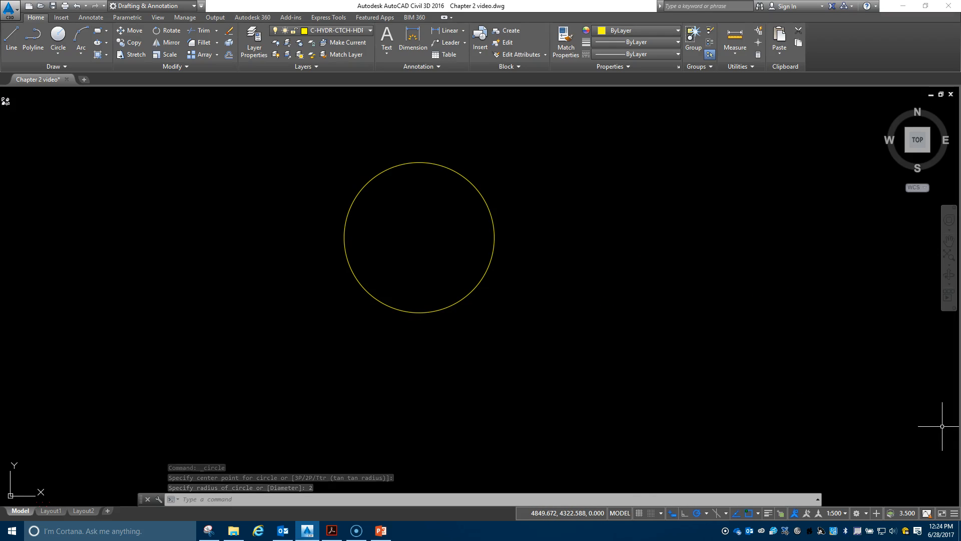
Draw a circle of diameter 2 to the right of the radius 2 circle with the Center, Diameter method
{"action": "left_click", "coordinate": [63, 54]}
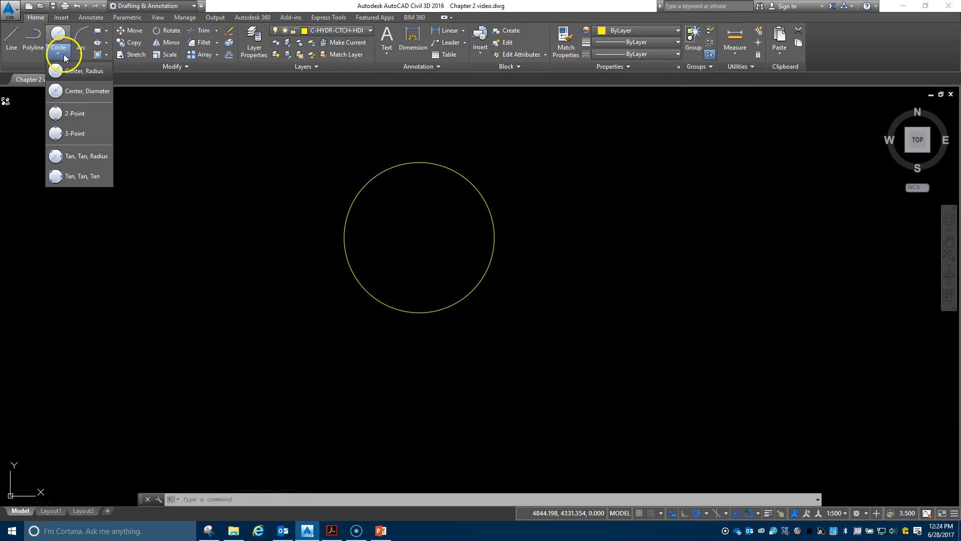
{"action": "left_click", "coordinate": [94, 98]}
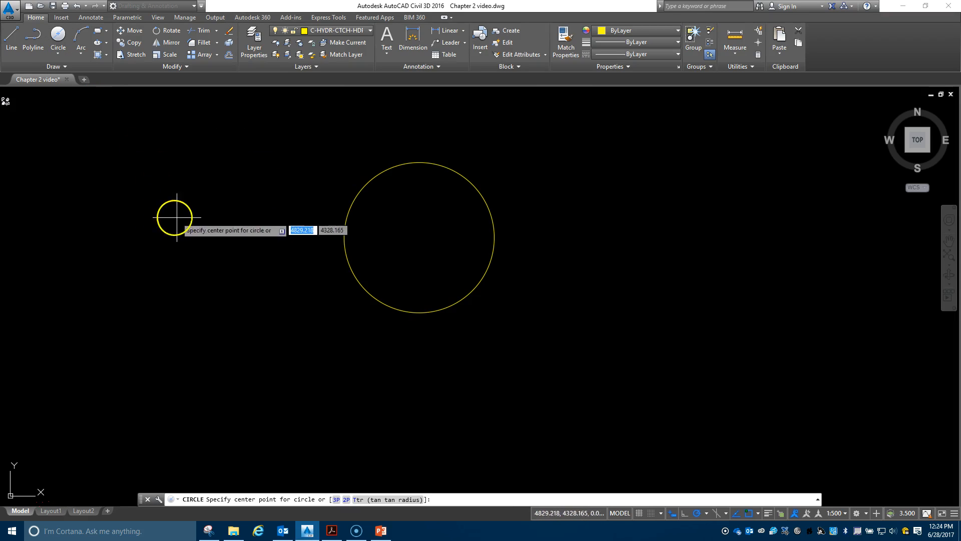
{"action": "left_click", "coordinate": [637, 231]}
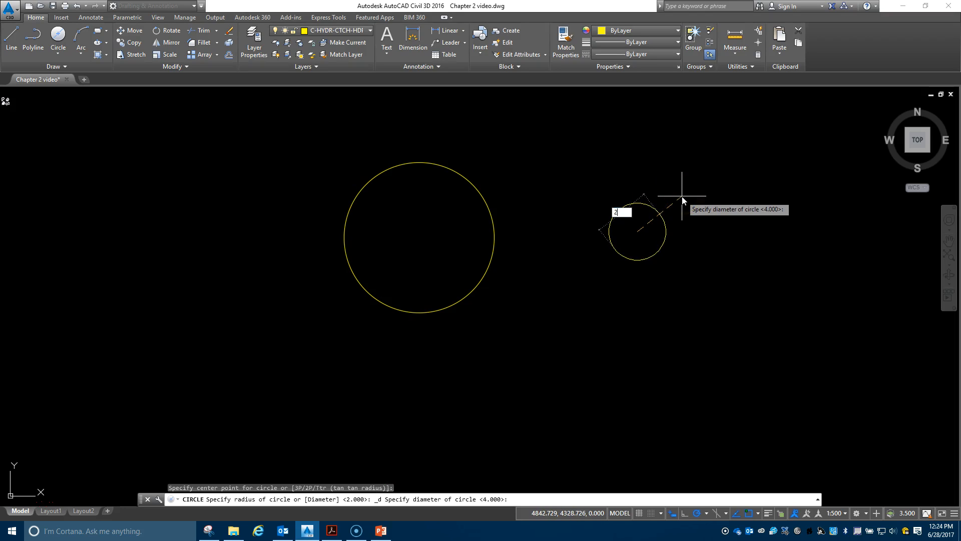
{"action": "key", "text": "Return"}
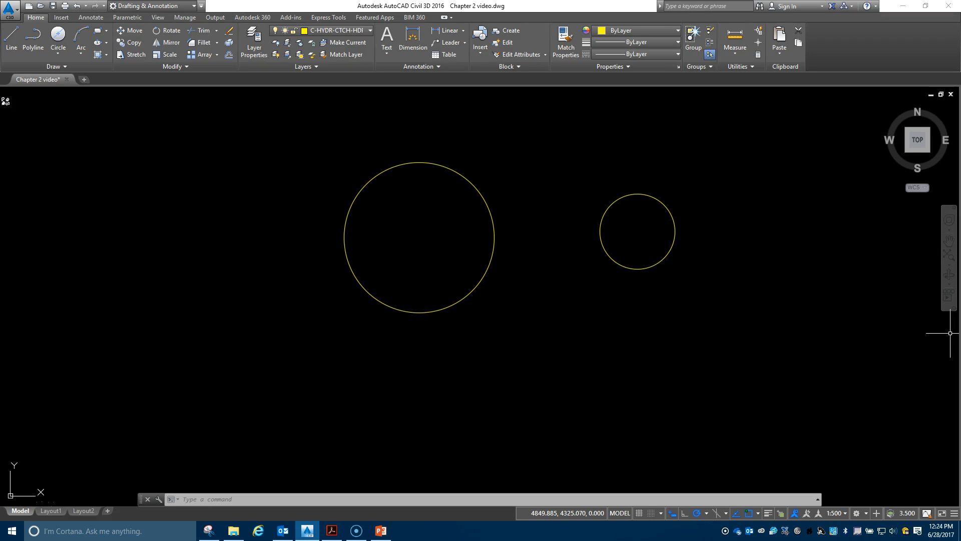
Draw a circle of radius about 1.8 to the left of the radius 2 circle with the 3-Point method
{"action": "left_click", "coordinate": [65, 51]}
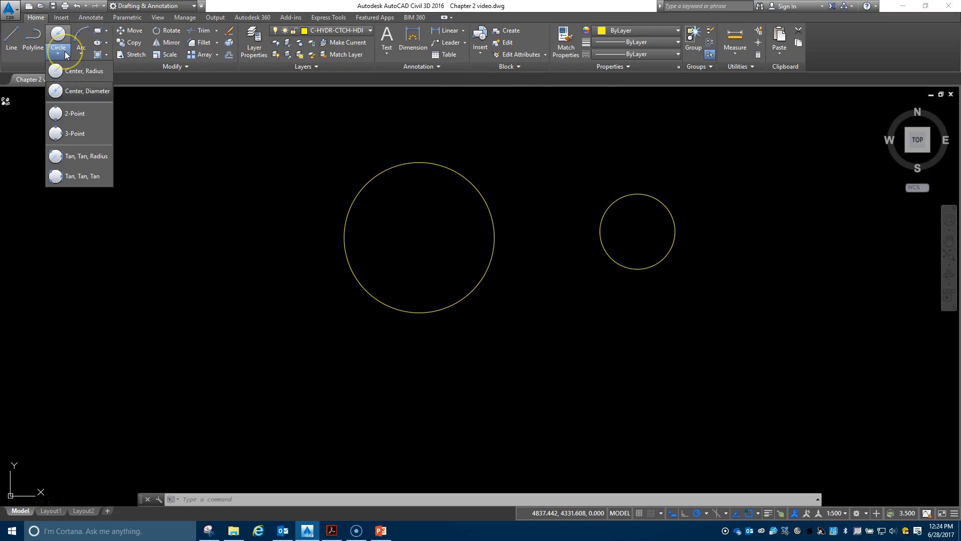
{"action": "left_click", "coordinate": [71, 135]}
{"action": "left_click", "coordinate": [127, 206]}
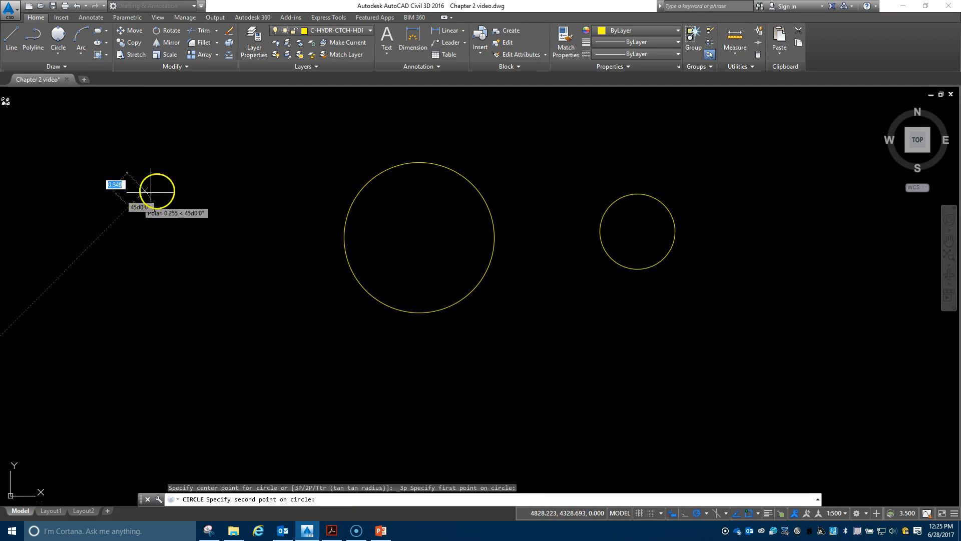
{"action": "left_click", "coordinate": [224, 170]}
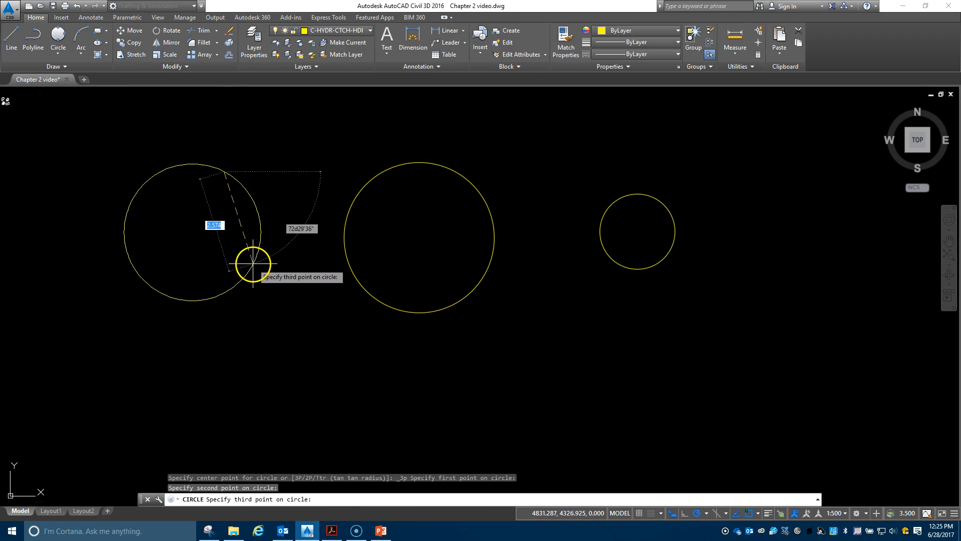
{"action": "left_click", "coordinate": [253, 264]}
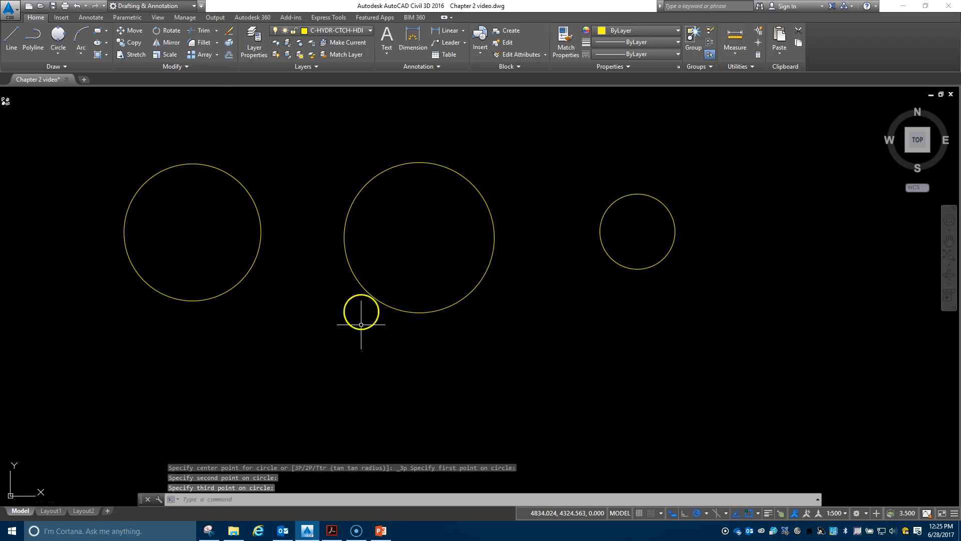
Draw a single line rising to the right at 45 degrees below the leftmost circle
{"action": "left_click", "coordinate": [59, 53]}
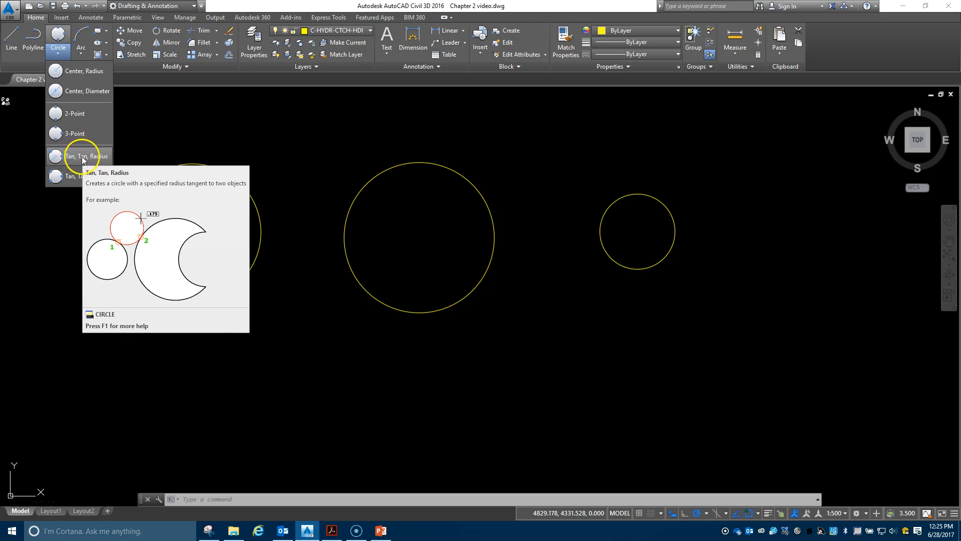
{"action": "left_click", "coordinate": [12, 38]}
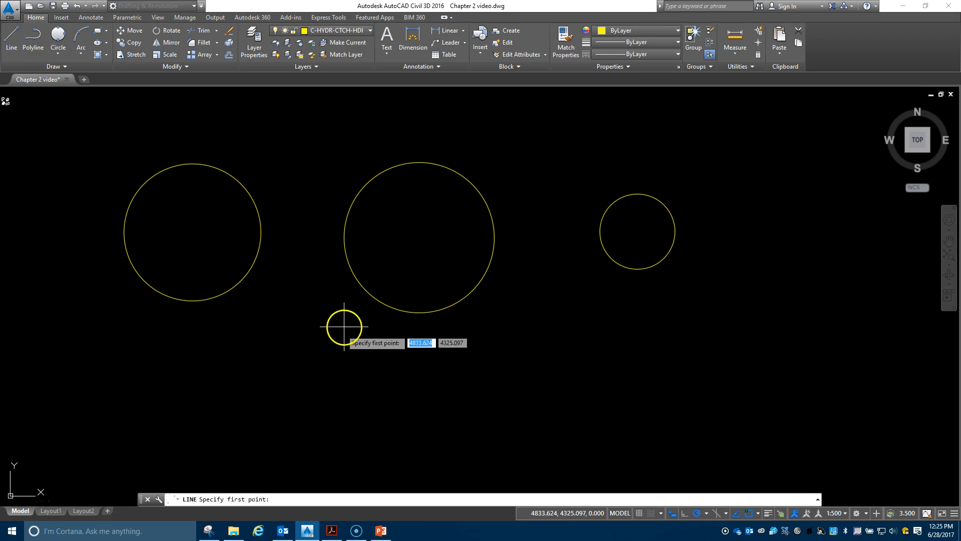
{"action": "left_click", "coordinate": [221, 421]}
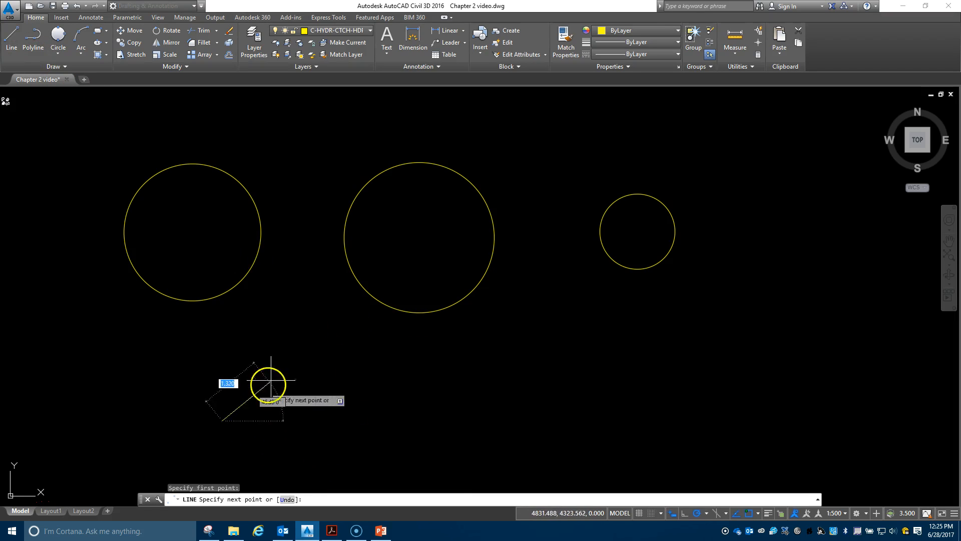
{"action": "left_click", "coordinate": [300, 343]}
{"action": "key", "text": "Return"}
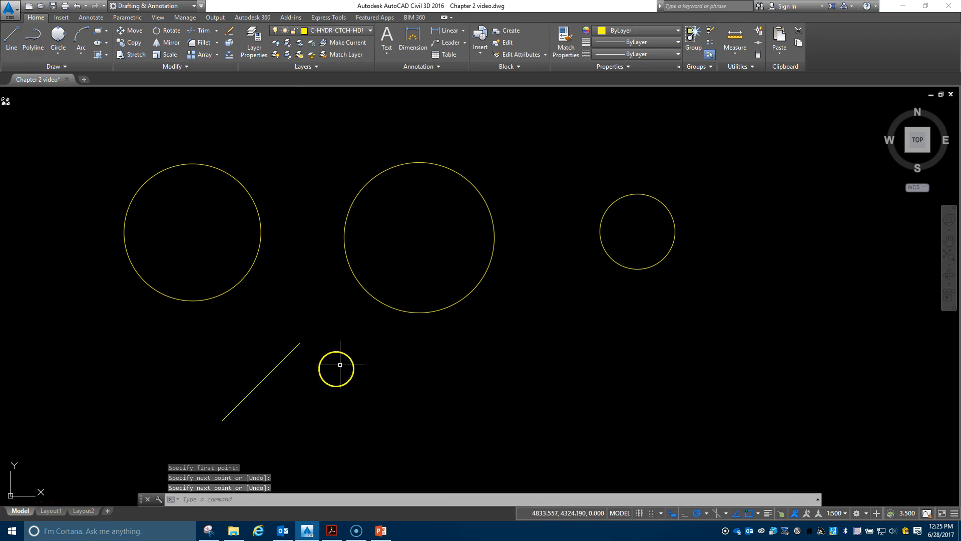
{"action": "left_click", "coordinate": [350, 344]}
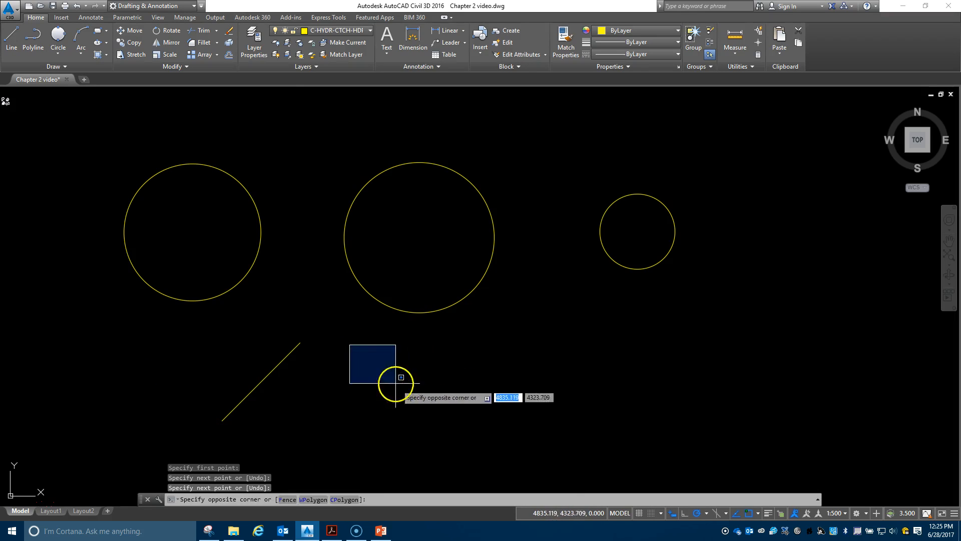
{"action": "left_click", "coordinate": [347, 350]}
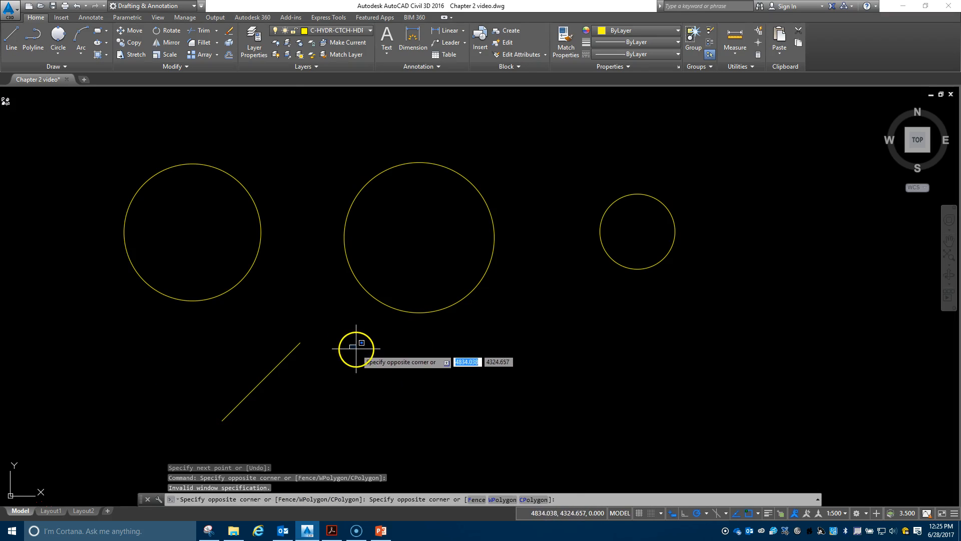
{"action": "left_click", "coordinate": [357, 341]}
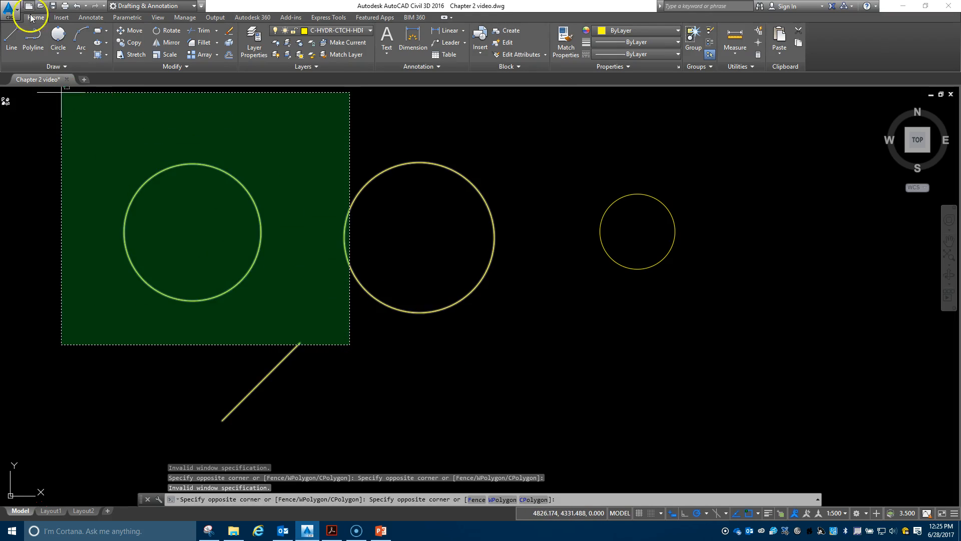
Draw a second line sloping down to the right below the middle circle, separate from the rising line
{"action": "left_click", "coordinate": [12, 36]}
{"action": "left_click", "coordinate": [340, 345]}
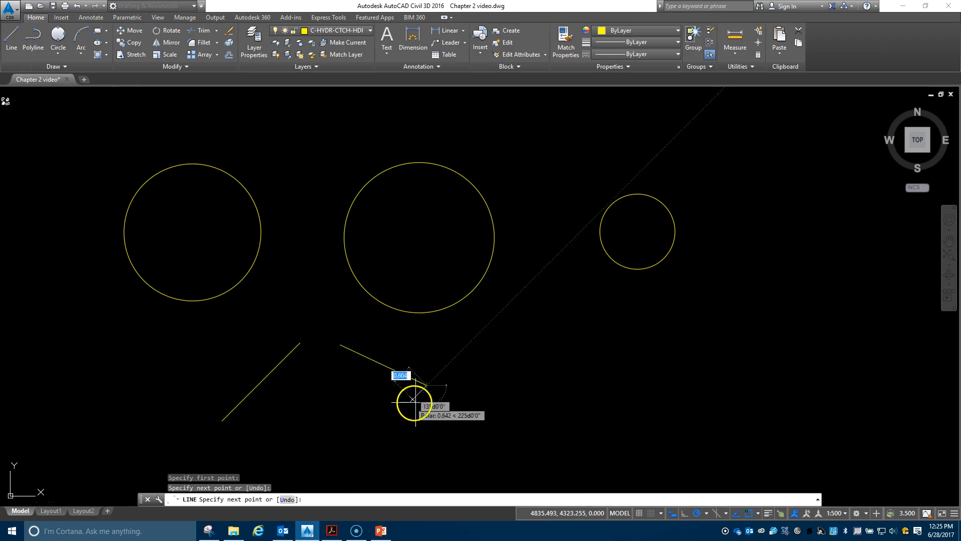
{"action": "key", "text": "Escape"}
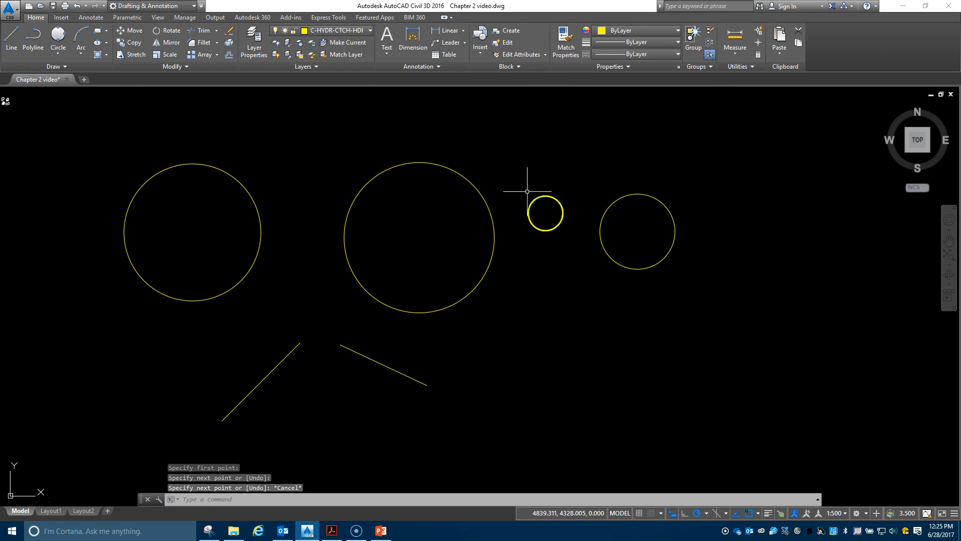
Draw a circle of radius 2 tangent to both angled lines with the Tan, Tan, Radius method
{"action": "left_click", "coordinate": [61, 55]}
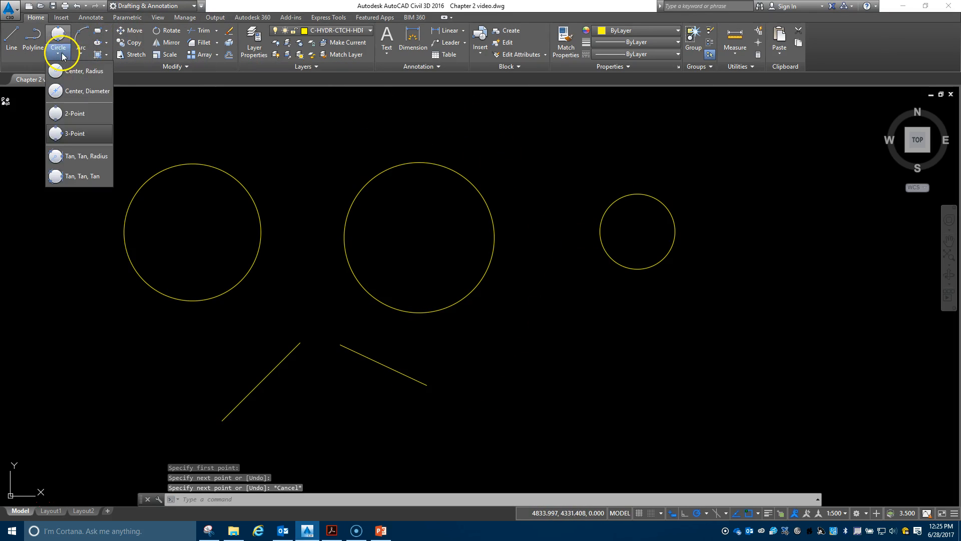
{"action": "left_click", "coordinate": [92, 156]}
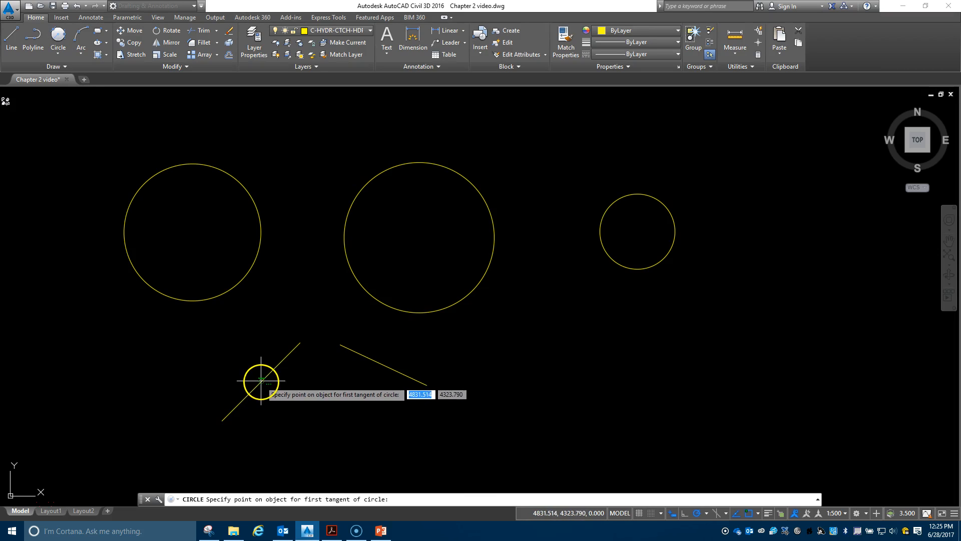
{"action": "left_click", "coordinate": [261, 382]}
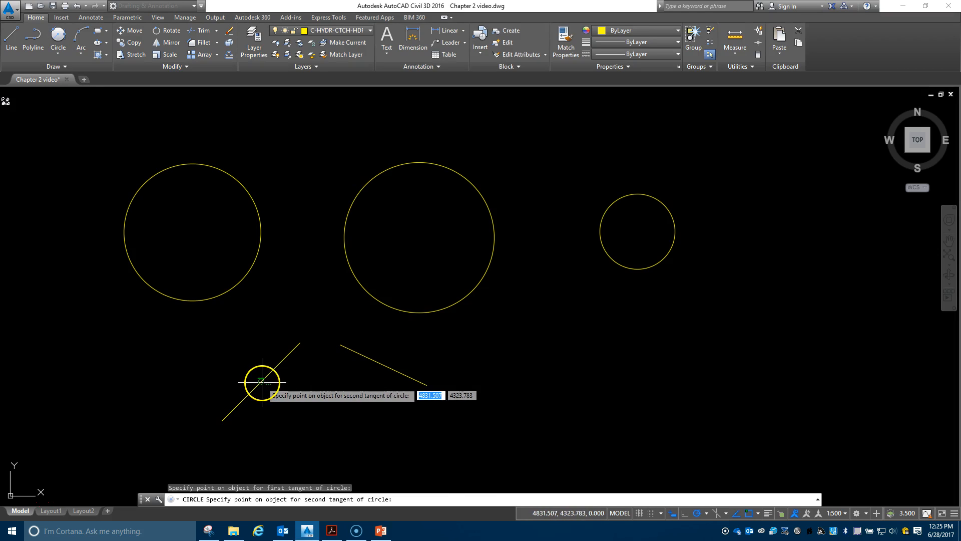
{"action": "left_click", "coordinate": [384, 365]}
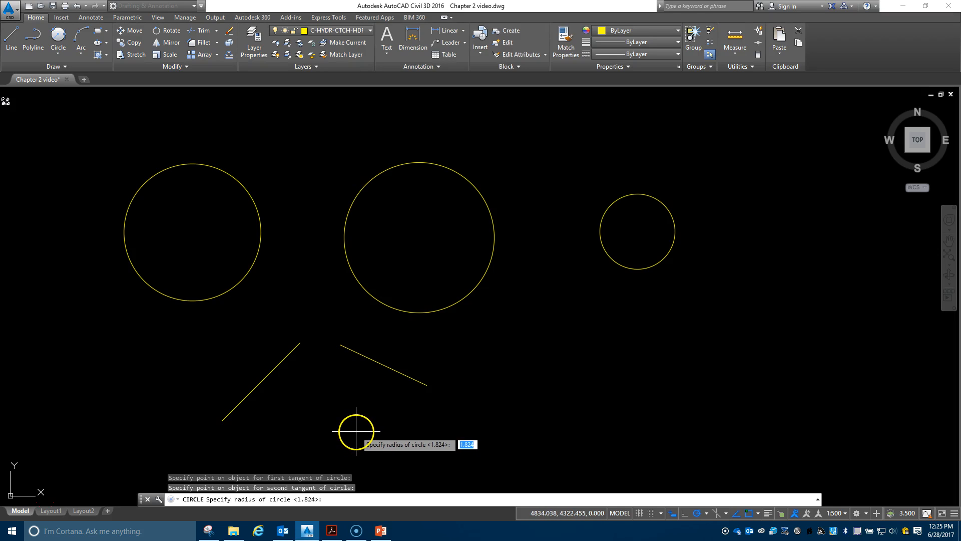
{"action": "key", "text": "Return"}
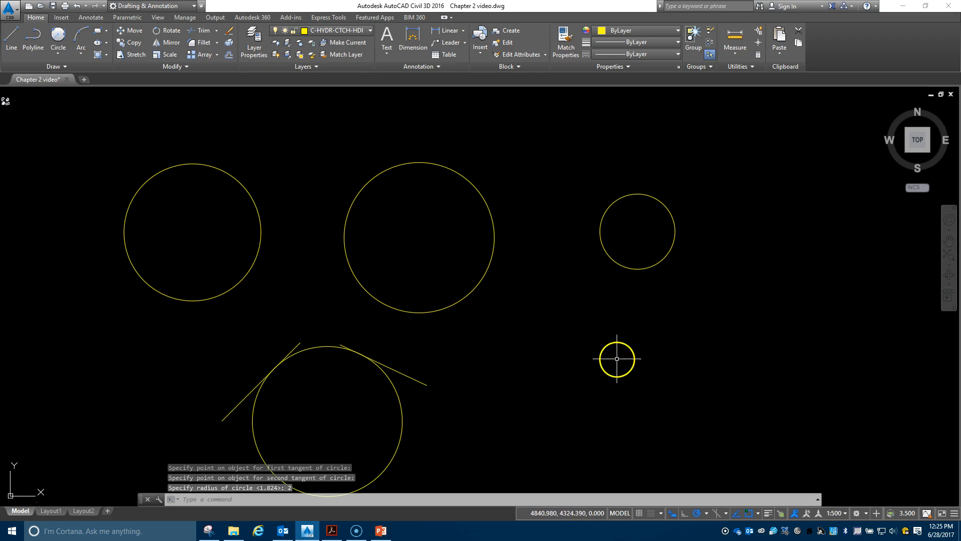
Erase the tangent circle and both angled lines it touches in one Erase command
{"action": "scroll", "coordinate": [501, 387], "scroll_direction": "down", "scroll_amount": 3}
{"action": "middle_click_drag", "start_coordinate": [502, 386], "coordinate": [515, 300]}
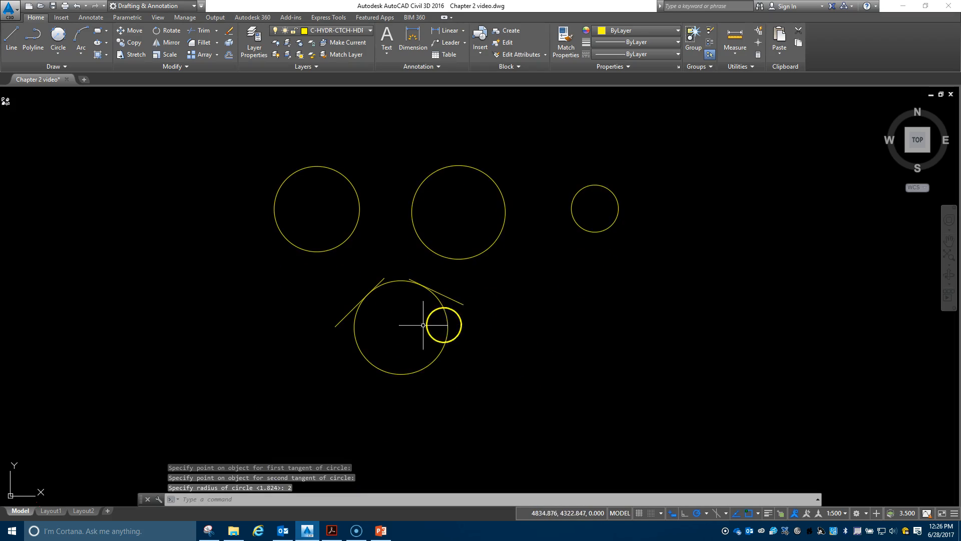
{"action": "scroll", "coordinate": [400, 326], "scroll_direction": "up", "scroll_amount": 4}
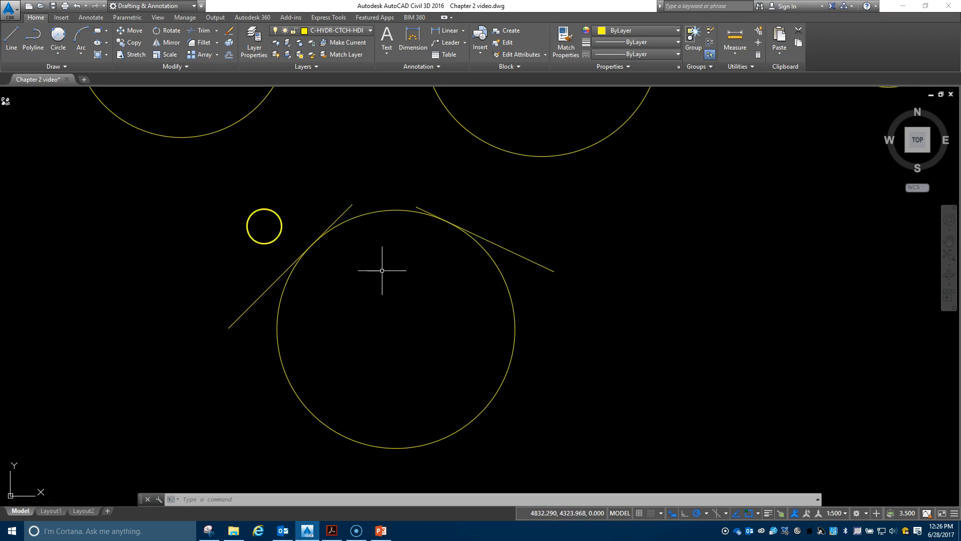
{"action": "left_click", "coordinate": [390, 209]}
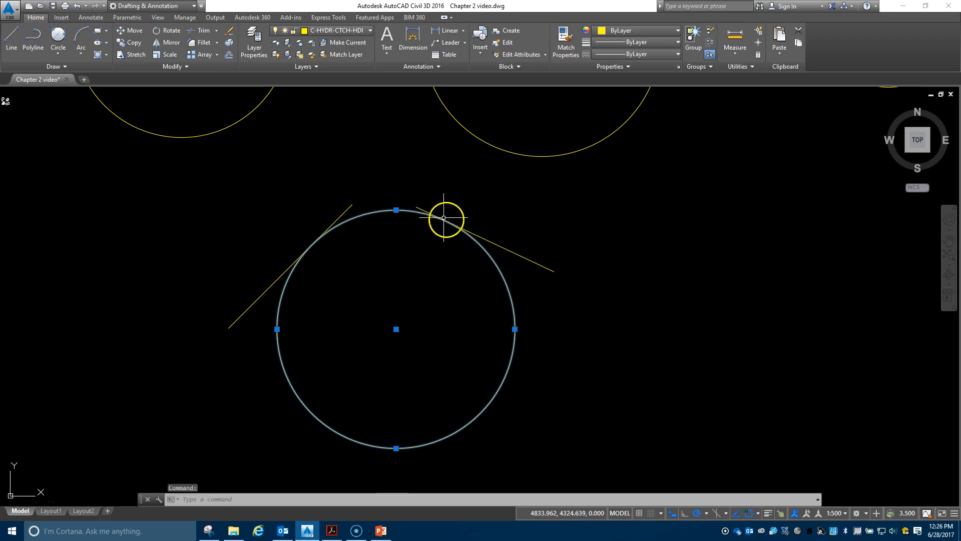
{"action": "key", "text": "Escape"}
{"action": "key", "text": "Escape"}
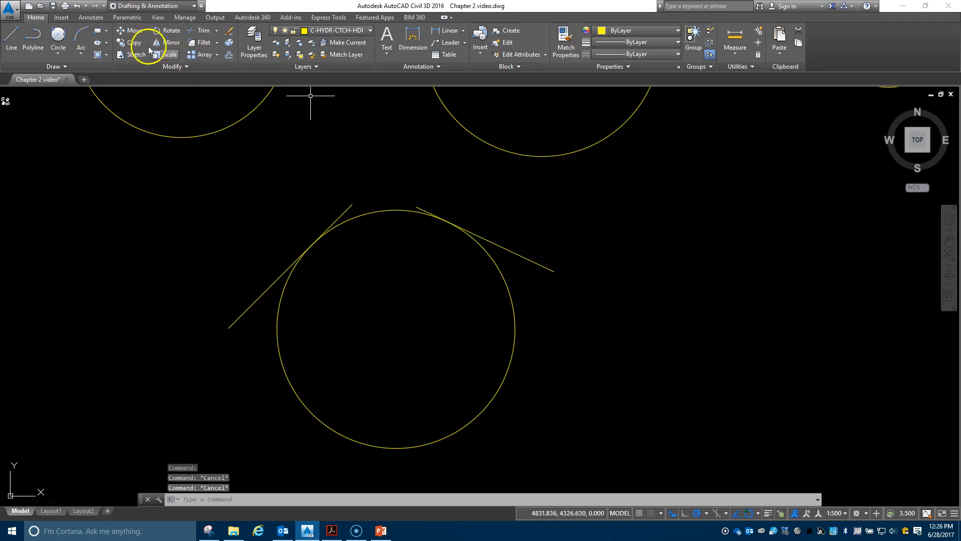
{"action": "left_click", "coordinate": [230, 32]}
{"action": "left_click", "coordinate": [394, 209]}
{"action": "left_click", "coordinate": [487, 241]}
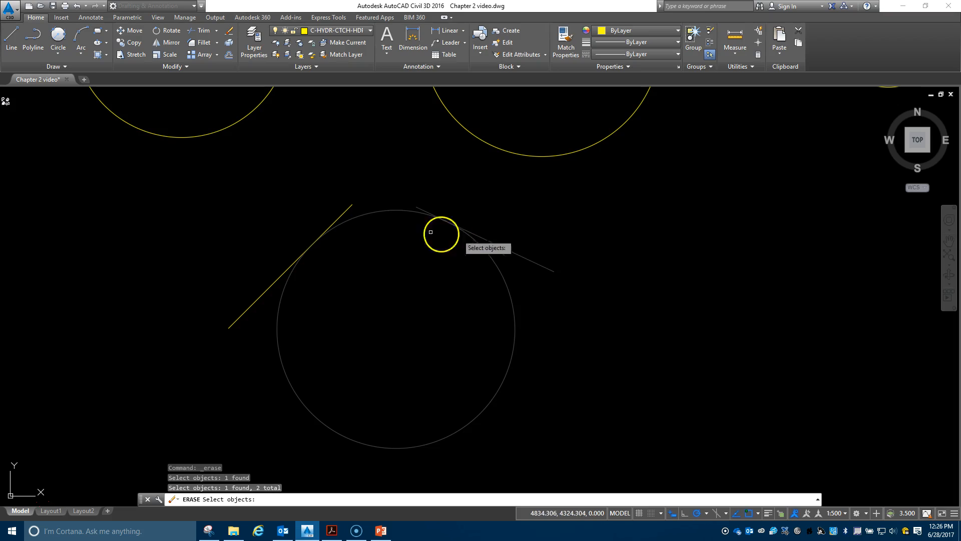
{"action": "left_click", "coordinate": [335, 220]}
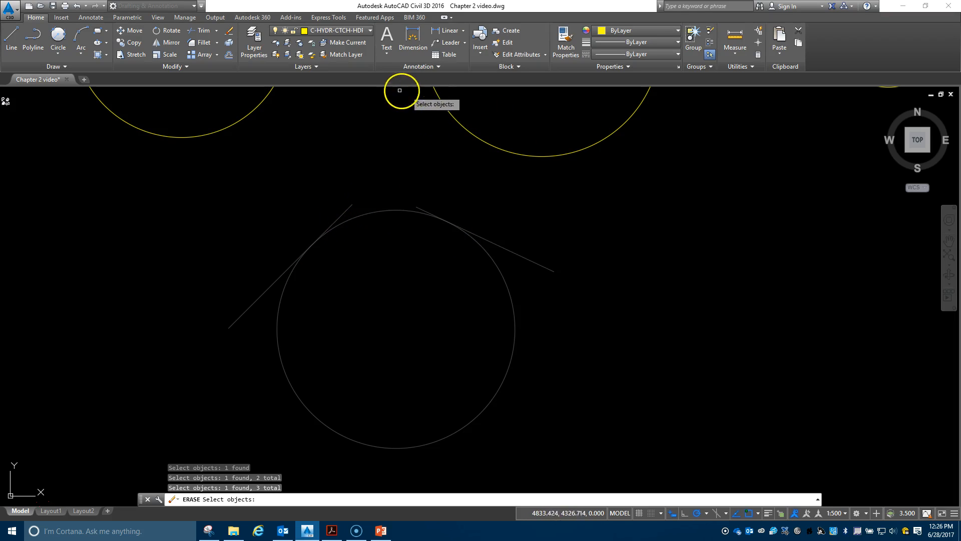
{"action": "key", "text": "Return"}
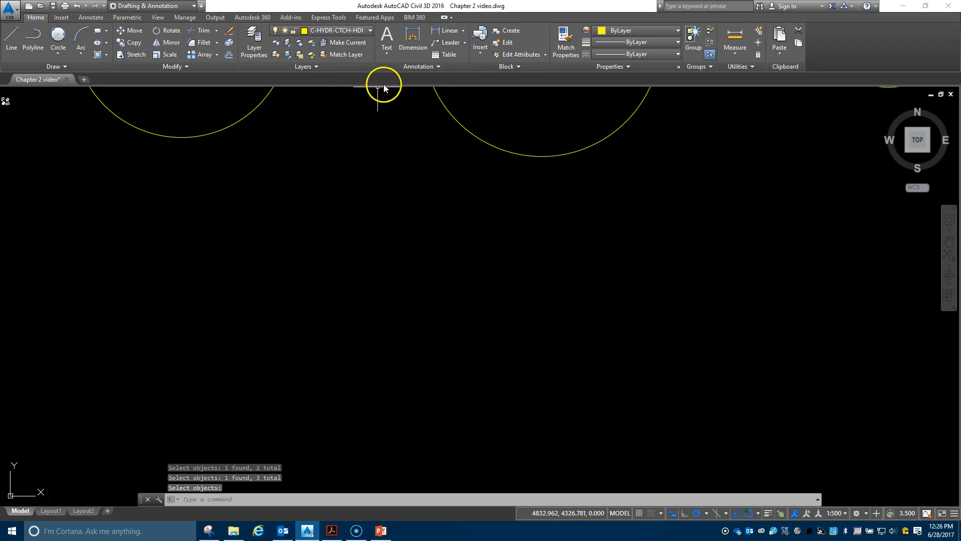
Draw a single line rising to the right in the empty area below the leftmost circle
{"action": "left_click", "coordinate": [58, 53]}
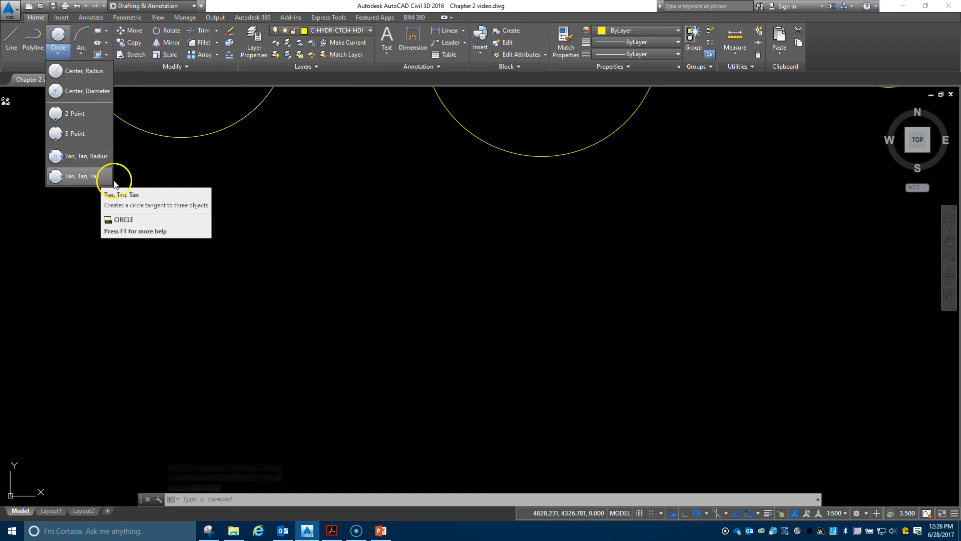
{"action": "key", "text": "Escape"}
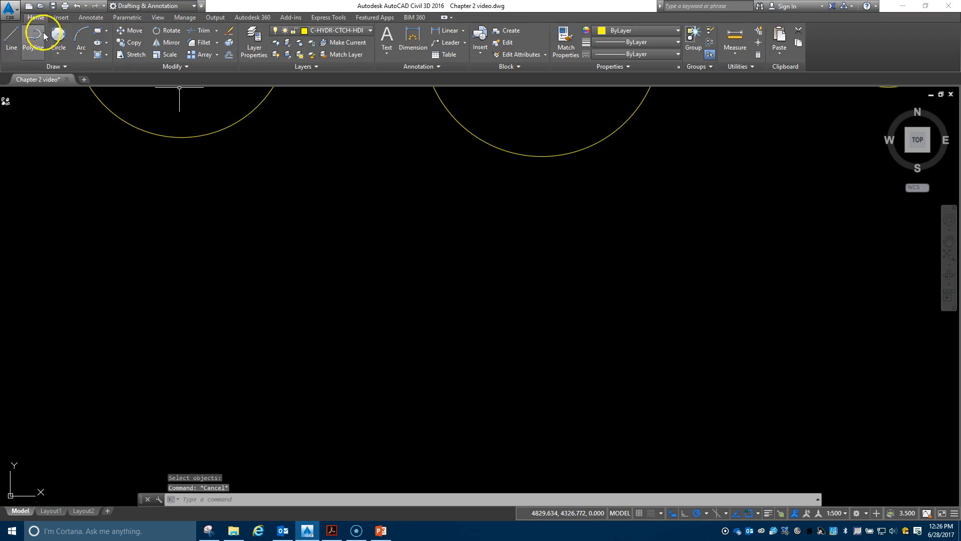
{"action": "left_click", "coordinate": [20, 50]}
{"action": "left_click", "coordinate": [177, 284]}
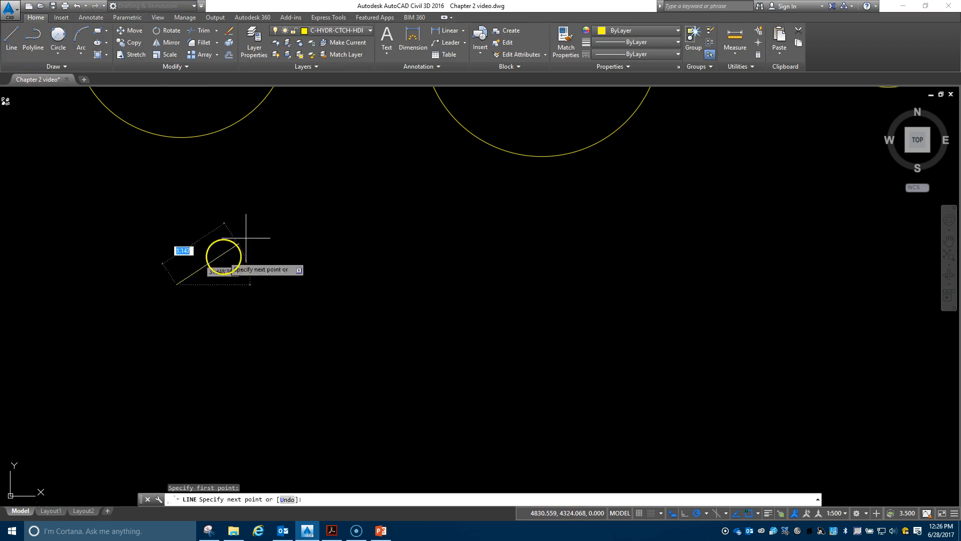
{"action": "left_click", "coordinate": [288, 197]}
{"action": "key", "text": "Return"}
Draw a second separate line descending steeply to the right, to the right of the rising line
{"action": "key", "text": "Return"}
{"action": "left_click", "coordinate": [408, 196]}
{"action": "left_click", "coordinate": [487, 298]}
{"action": "key", "text": "Return"}
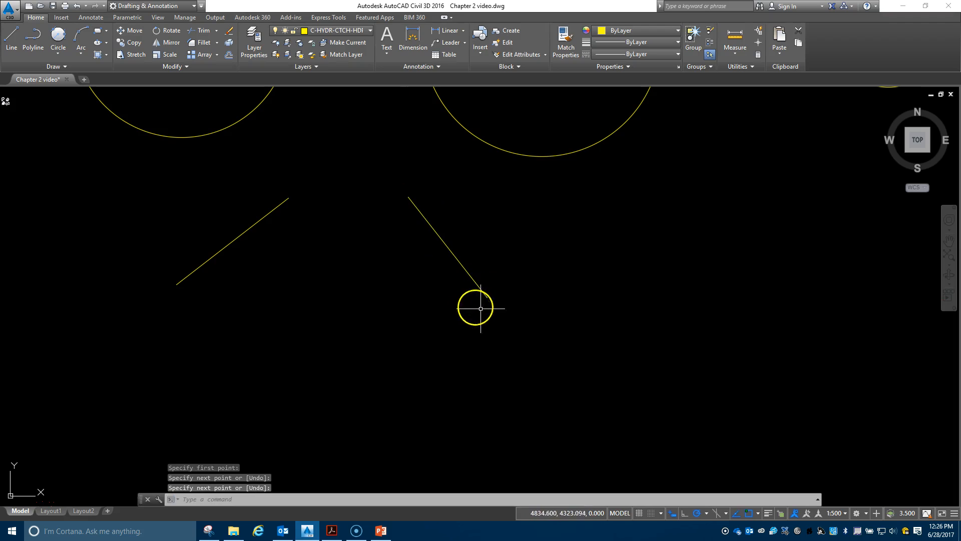
Draw a third separate, slightly tilted line below the other two, closing off the rough triangle's open side
{"action": "key", "text": "Return"}
{"action": "left_click", "coordinate": [413, 380]}
{"action": "left_click", "coordinate": [288, 406]}
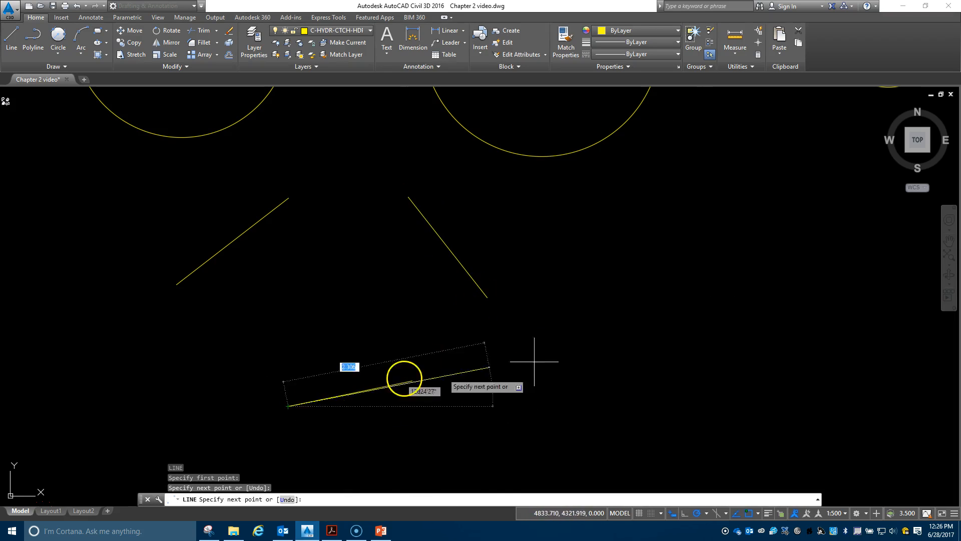
{"action": "key", "text": "Escape"}
Draw a circle tangent to all three separate lines using the Tan, Tan, Tan method
{"action": "left_click", "coordinate": [67, 43]}
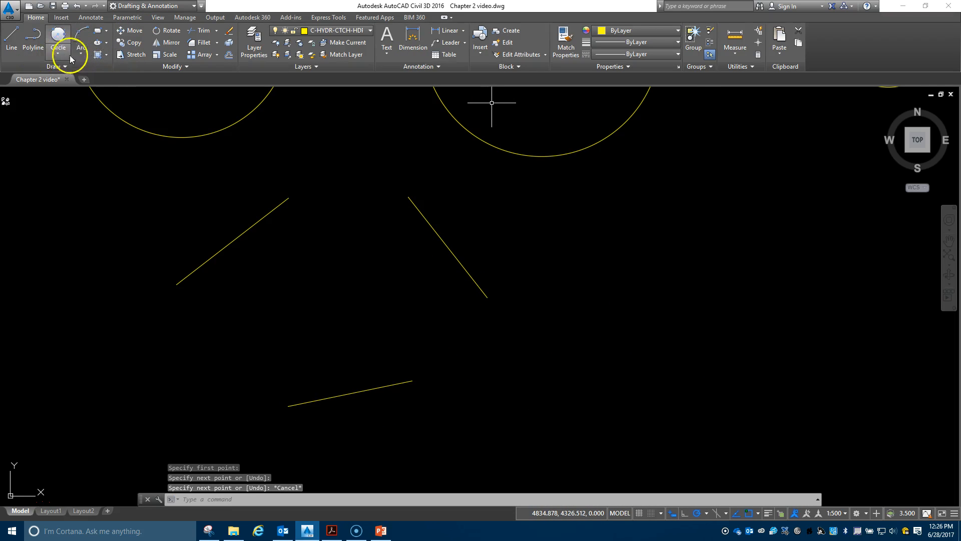
{"action": "left_click", "coordinate": [62, 52]}
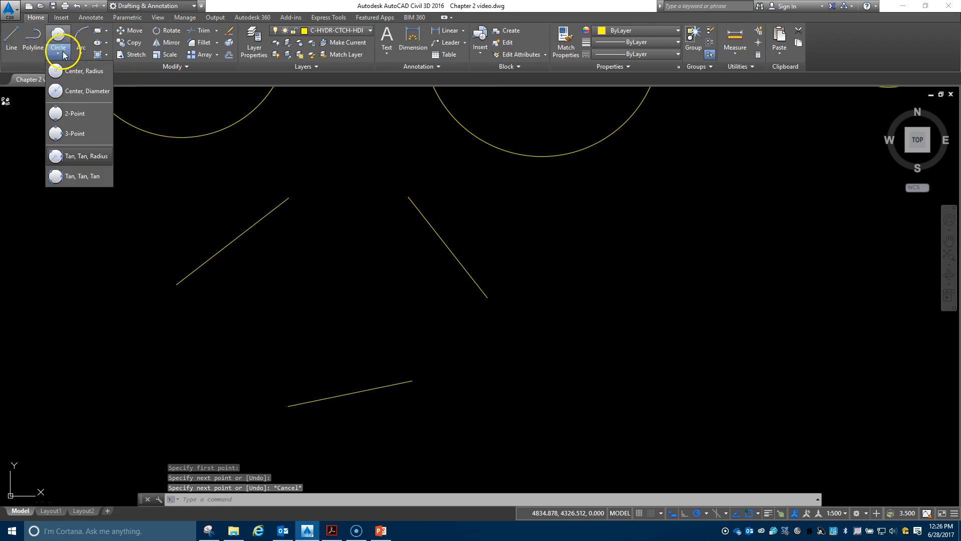
{"action": "left_click", "coordinate": [99, 179]}
{"action": "left_click", "coordinate": [233, 234]}
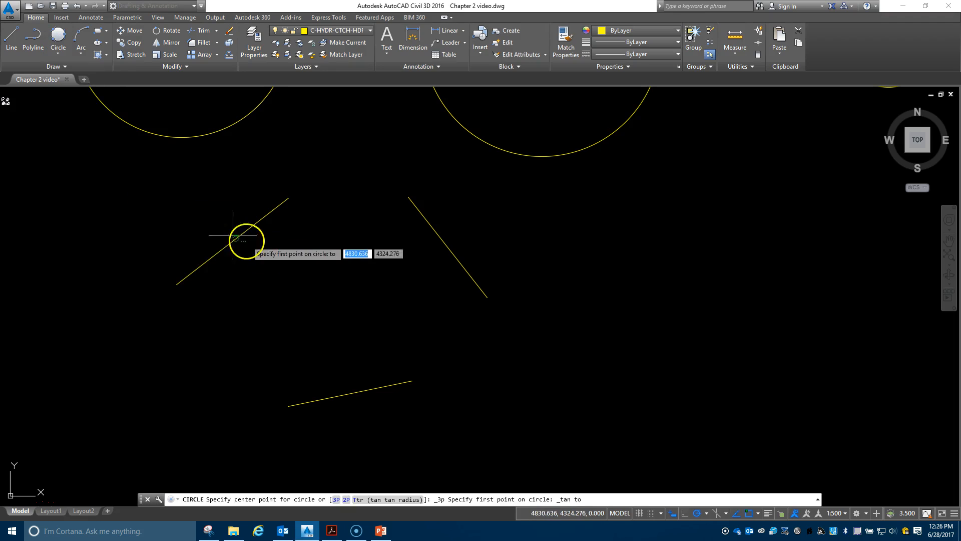
{"action": "left_click", "coordinate": [444, 244]}
{"action": "left_click", "coordinate": [353, 394]}
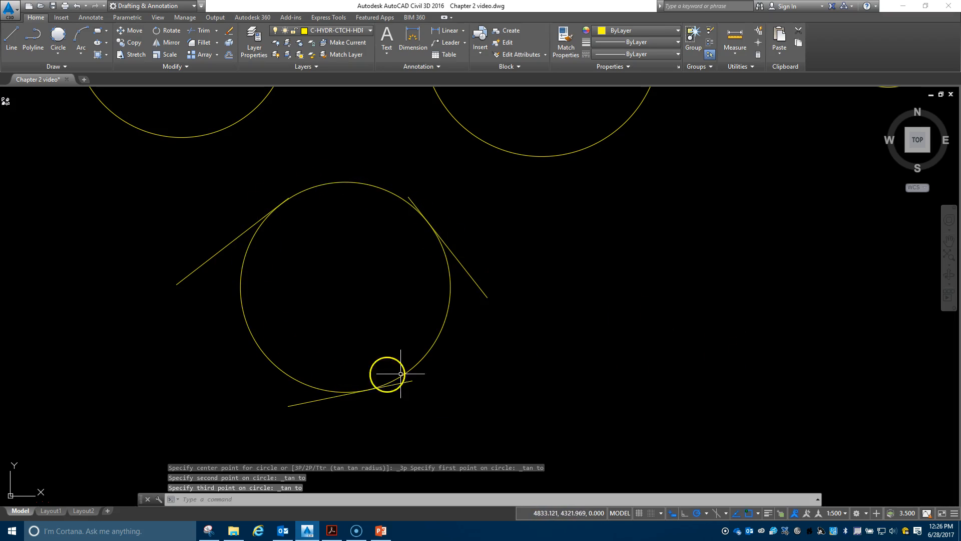
{"action": "left_click", "coordinate": [232, 369]}
{"action": "key", "text": "Escape"}
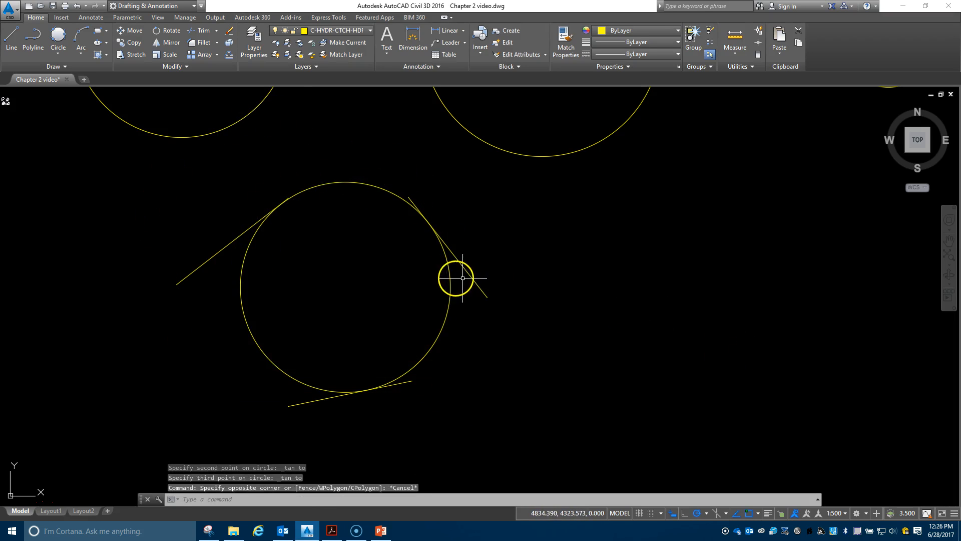
{"action": "key", "text": "Escape"}
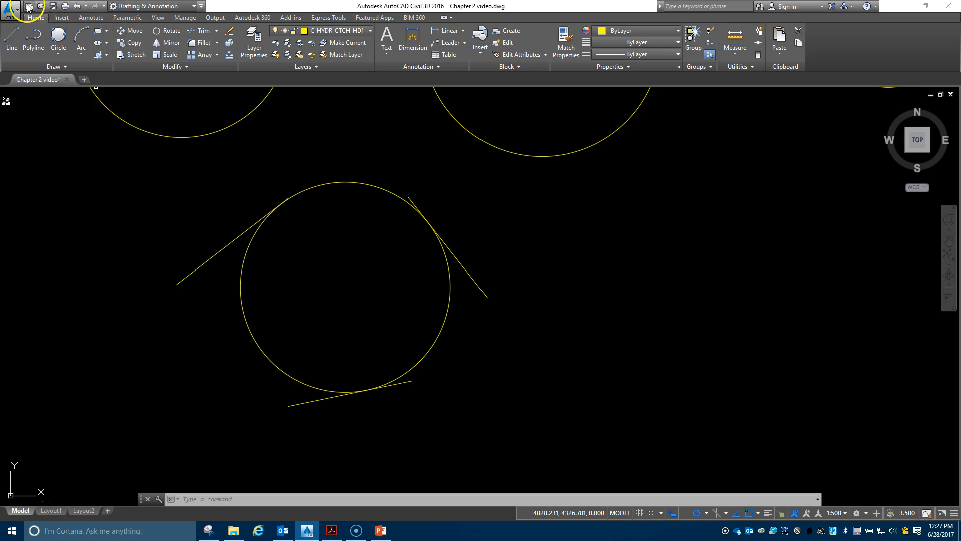
Undo the tangent circle and its three separate lines, and roll back a further 23 commands at once from the undo history
{"action": "left_click", "coordinate": [77, 6]}
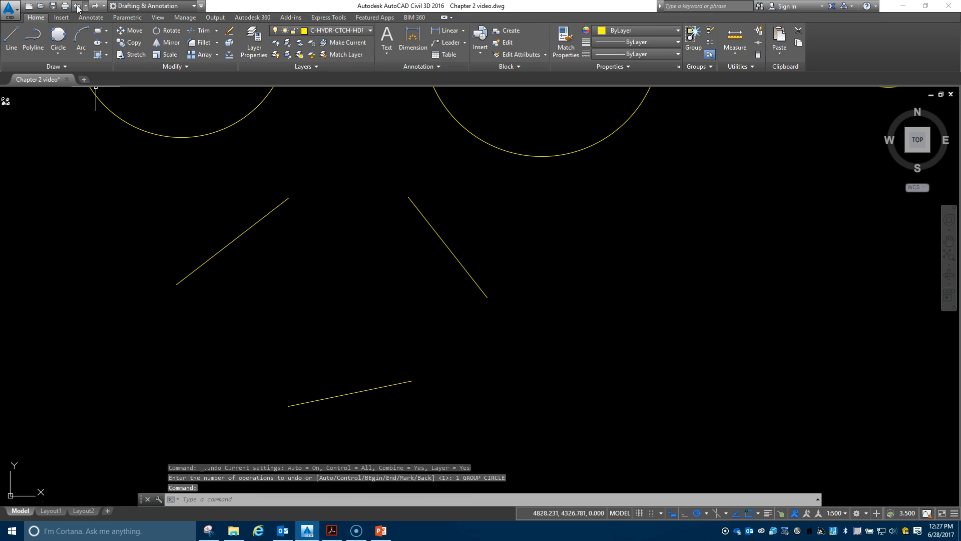
{"action": "left_click", "coordinate": [78, 6]}
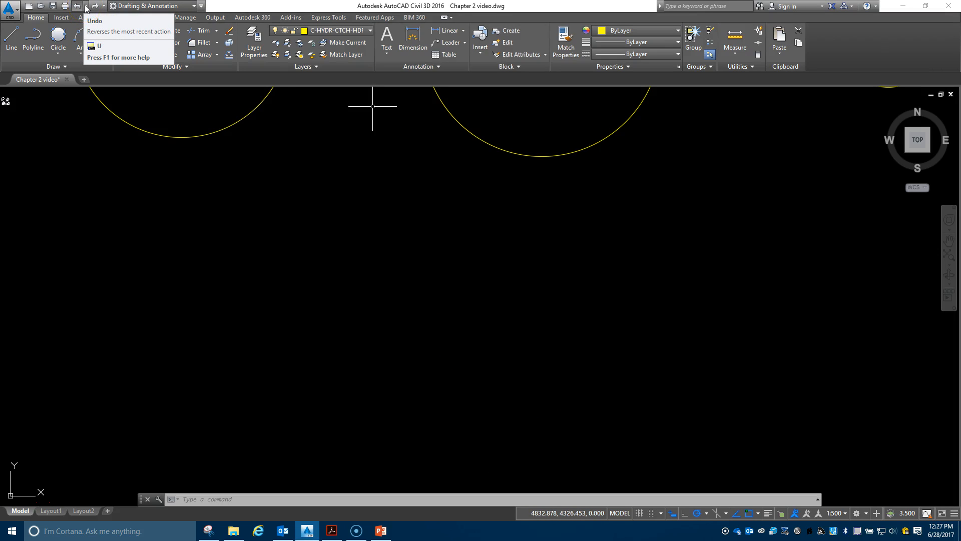
{"action": "left_click", "coordinate": [86, 7]}
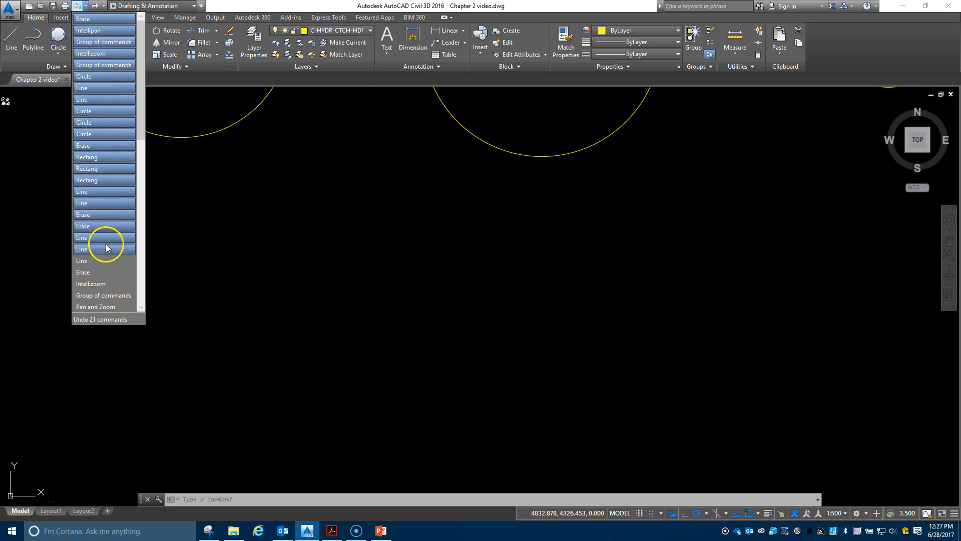
{"action": "left_click", "coordinate": [108, 273]}
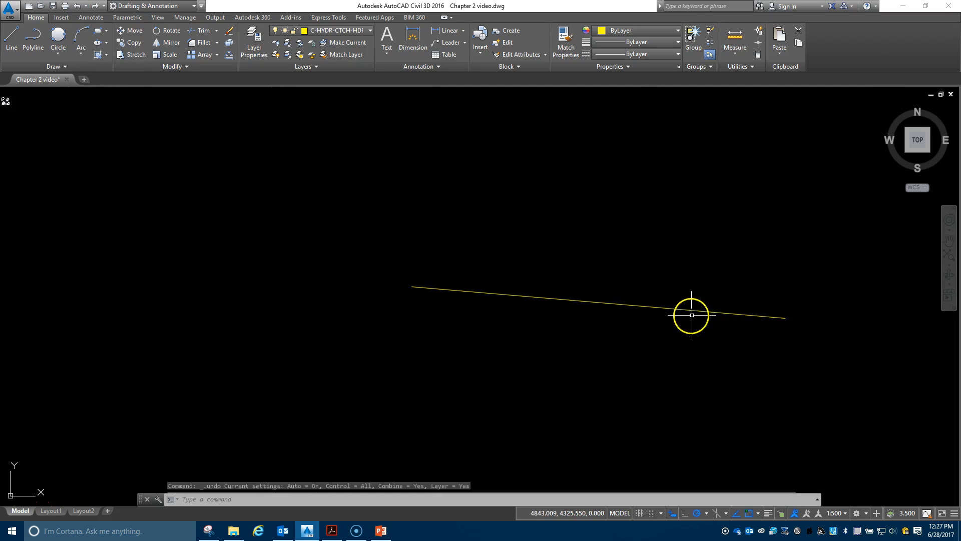
{"action": "scroll", "coordinate": [803, 316], "scroll_direction": "down", "scroll_amount": 2}
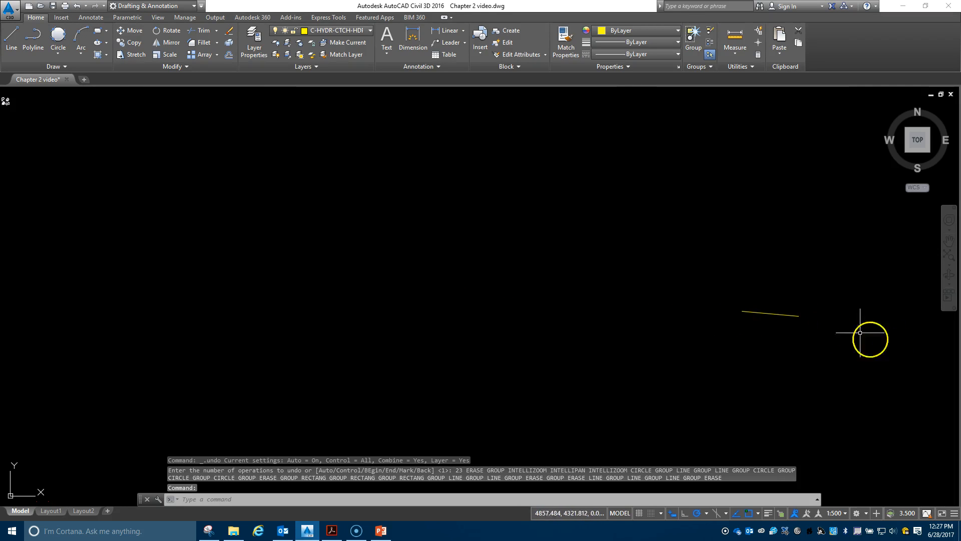
{"action": "scroll", "coordinate": [782, 309], "scroll_direction": "up", "scroll_amount": 4}
{"action": "scroll", "coordinate": [783, 310], "scroll_direction": "up", "scroll_amount": 2}
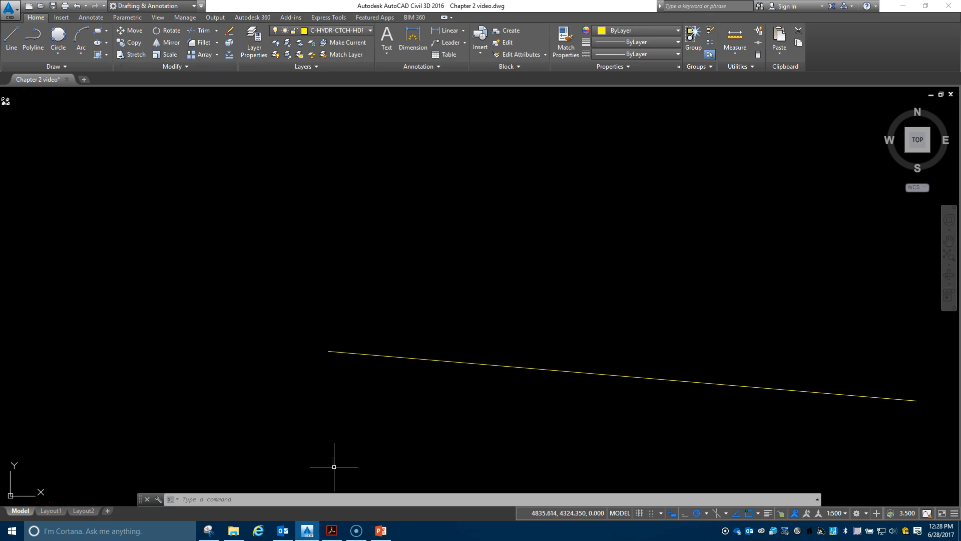
Switch to PowerPoint and start the slide show from the current slide
{"action": "key", "text": "alt+Tab"}
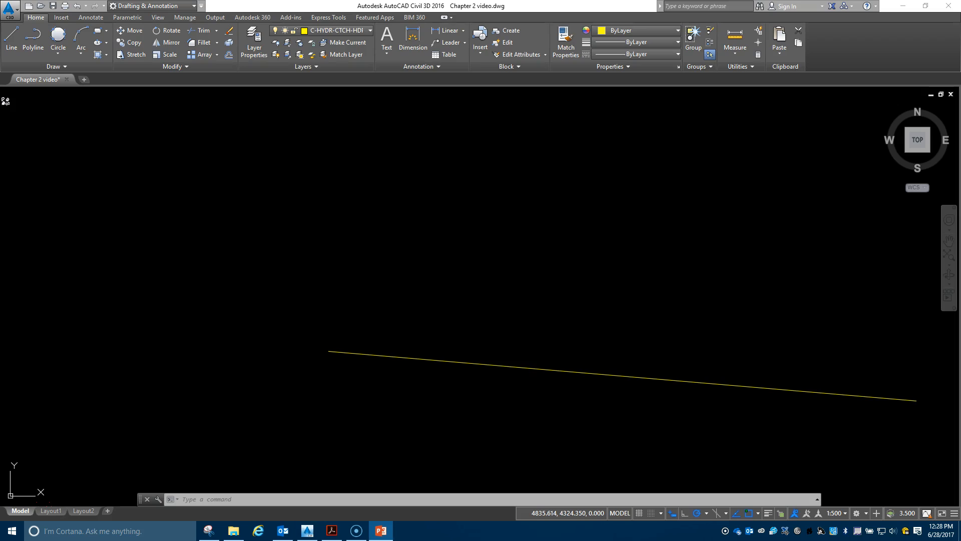
{"action": "key", "text": "shift+F5"}
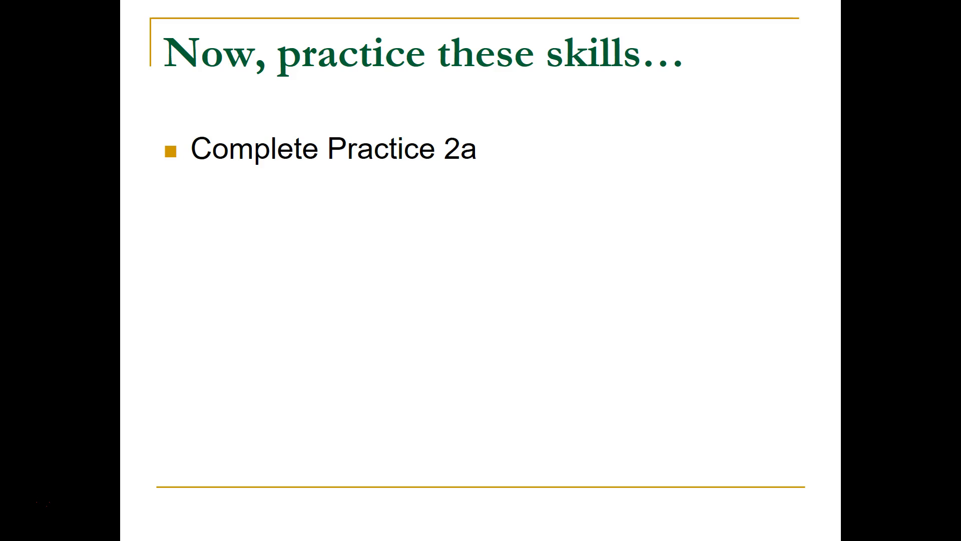